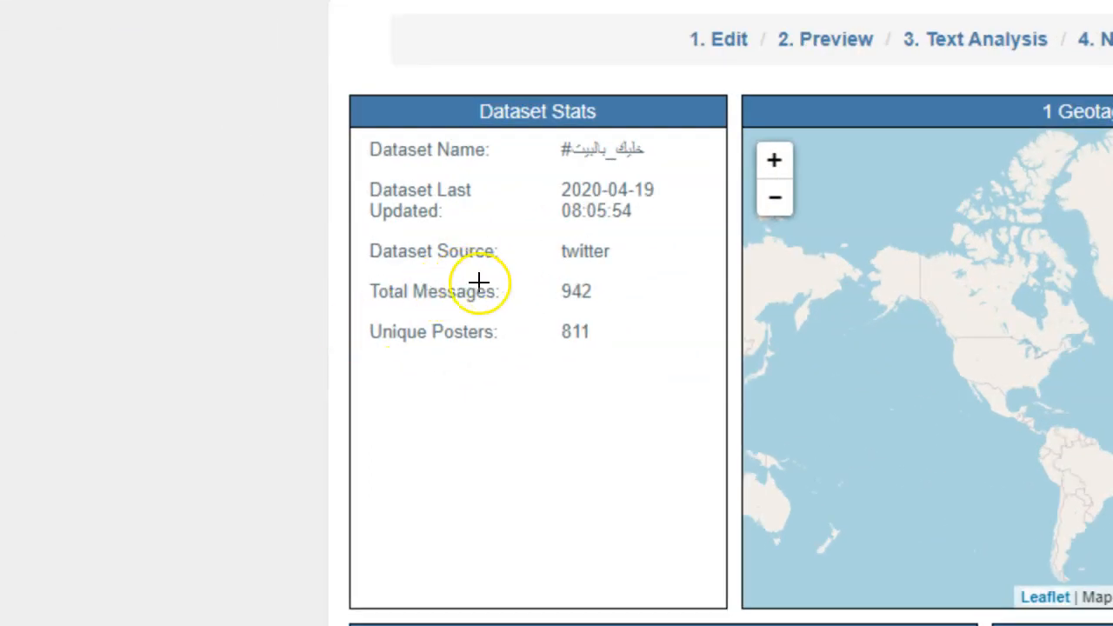
drag(599, 290, 606, 353)
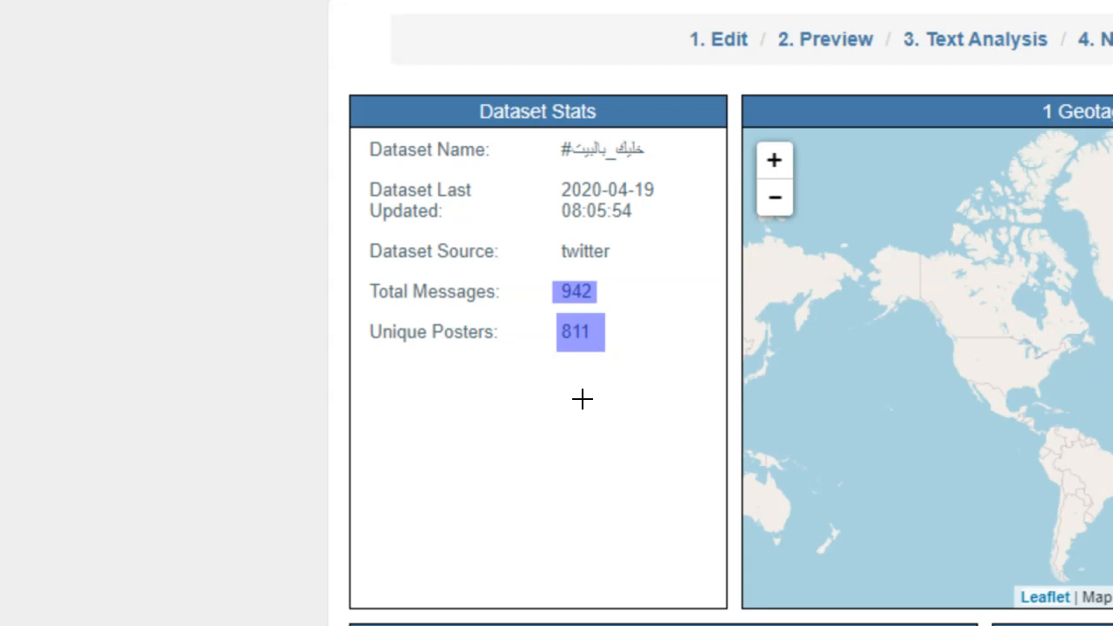
key(Escape)
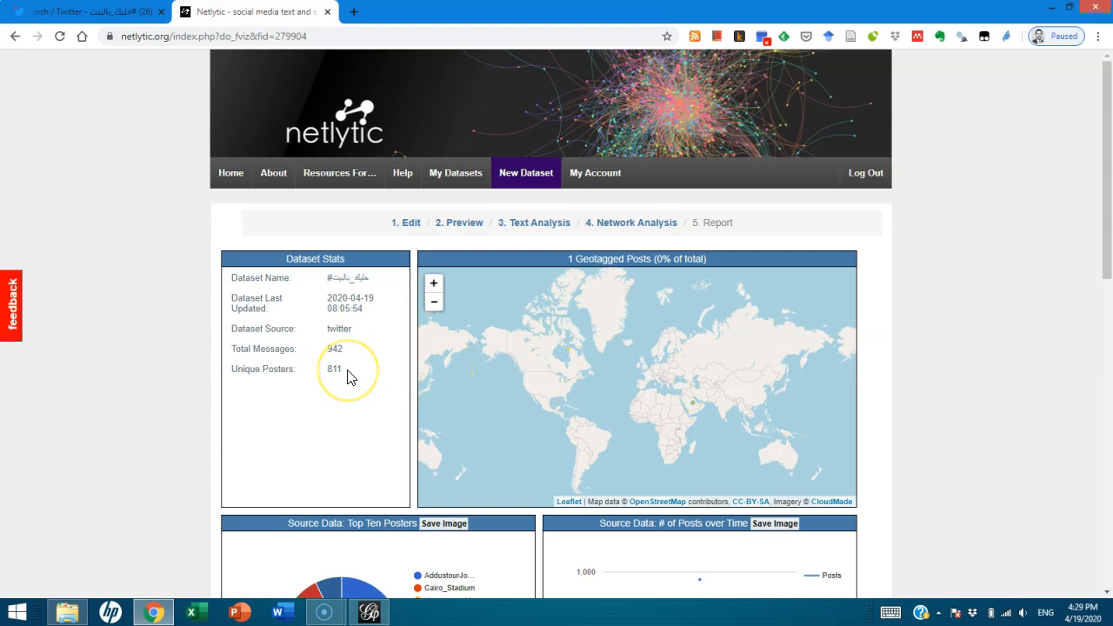
drag(1095, 172, 1069, 132)
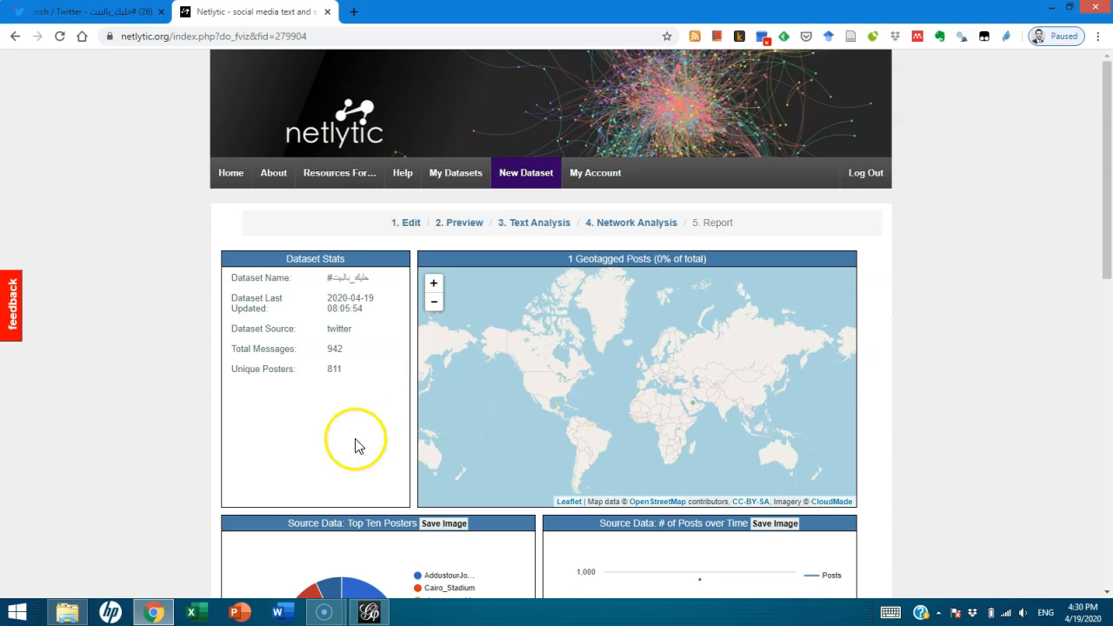
Open the dataset's network analysis and visualize the chain network of who replies to whom
click(620, 228)
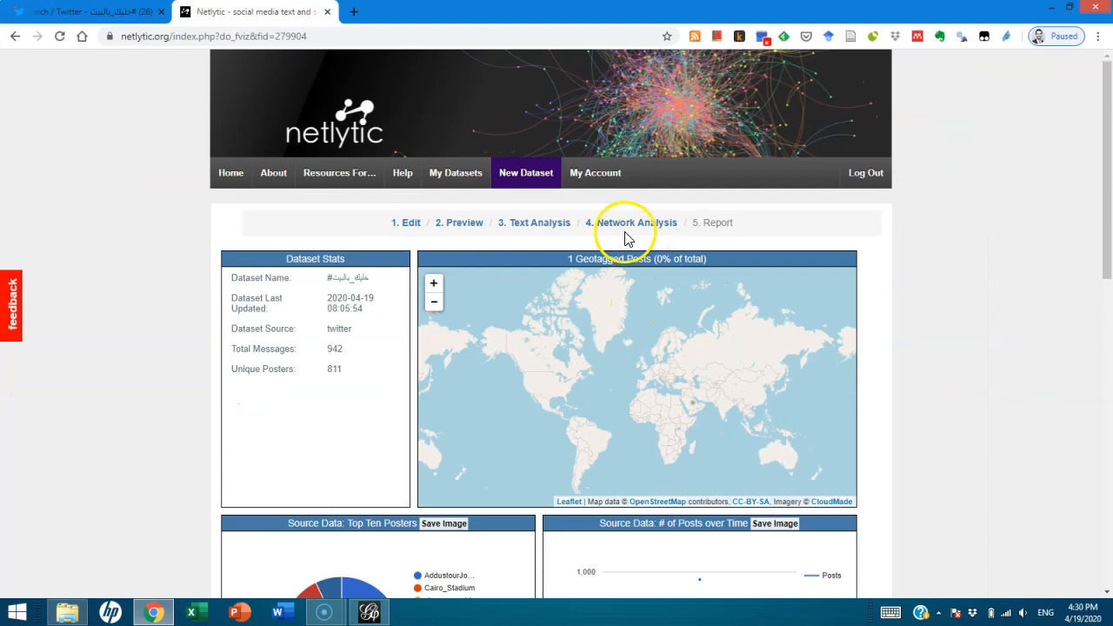
click(557, 309)
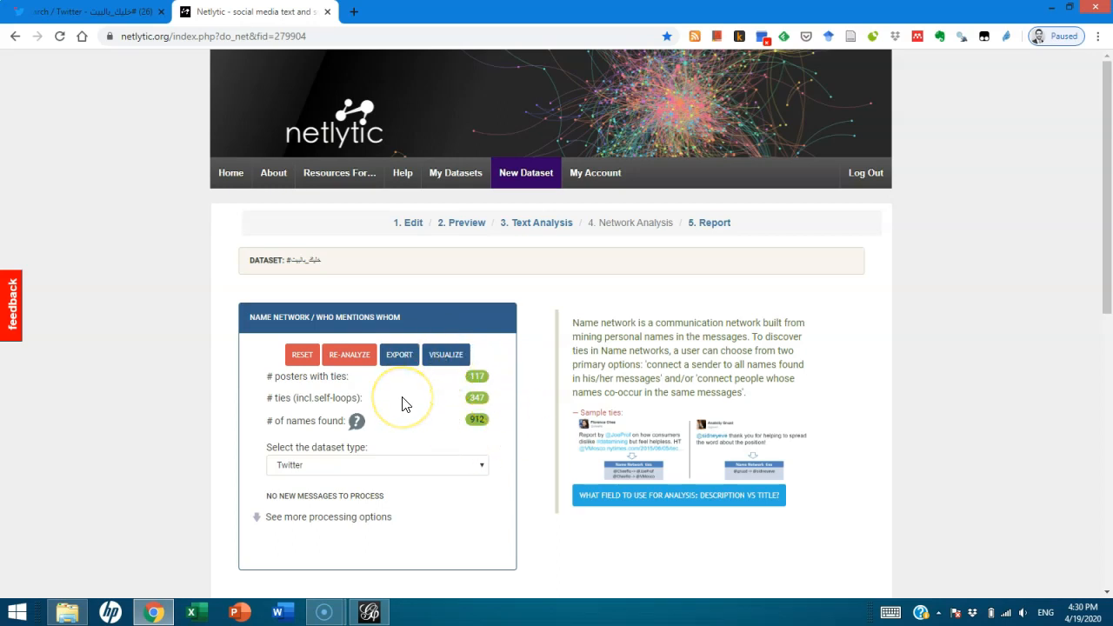
scroll(401, 403, down, 3)
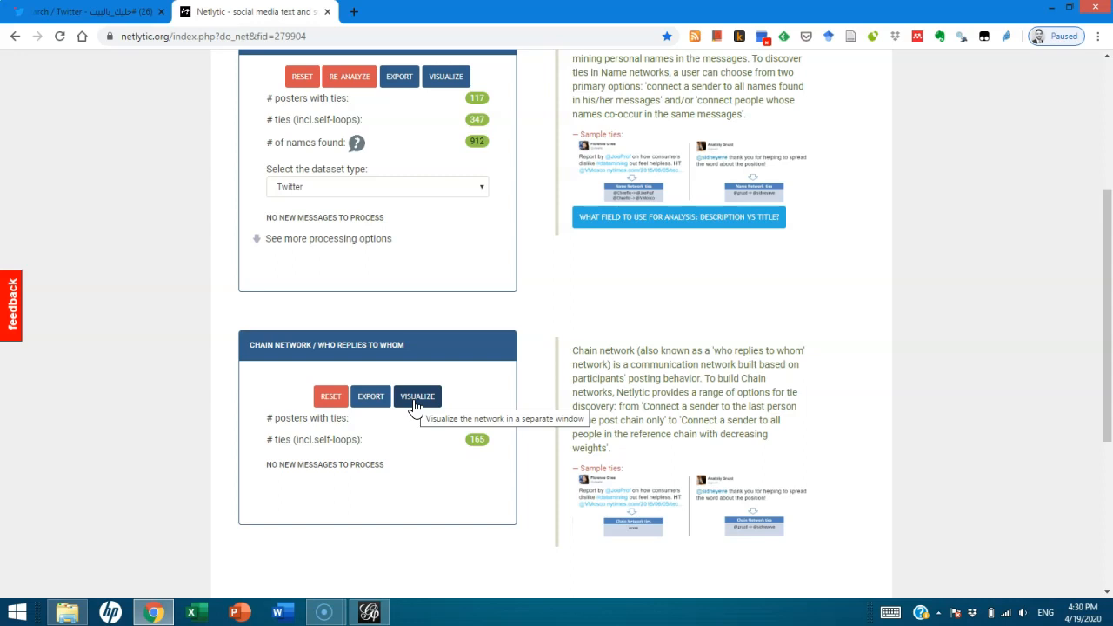
click(422, 402)
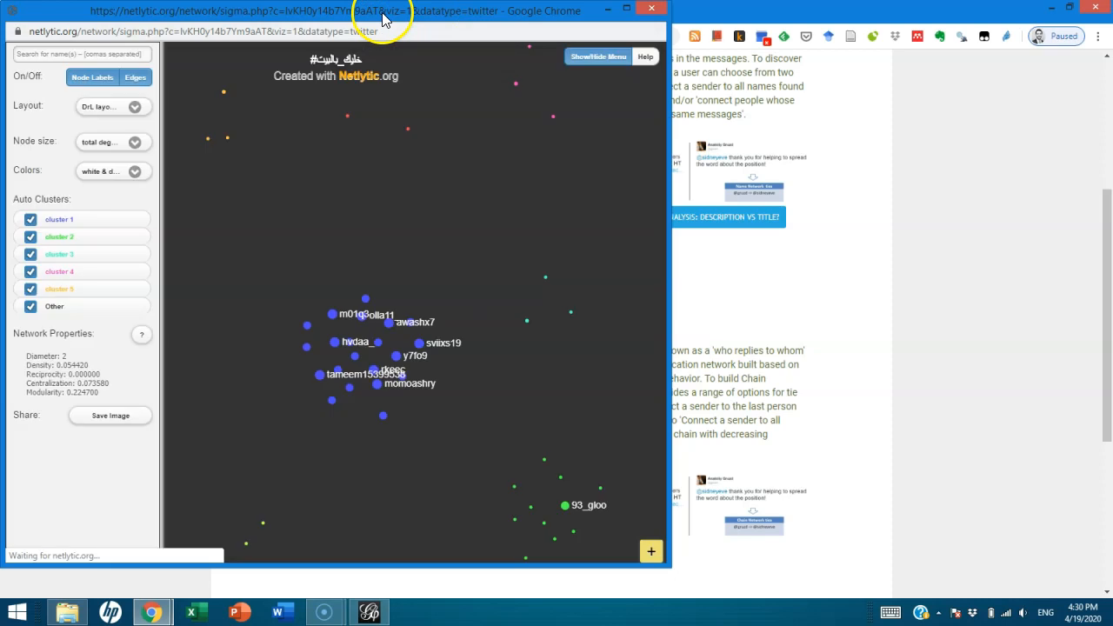
Reposition the visualization window and examine the coloured clusters of the chain network
drag(385, 12, 495, 46)
scroll(637, 218, up, 1)
scroll(637, 218, down, 1)
scroll(638, 218, up, 2)
scroll(573, 289, down, 3)
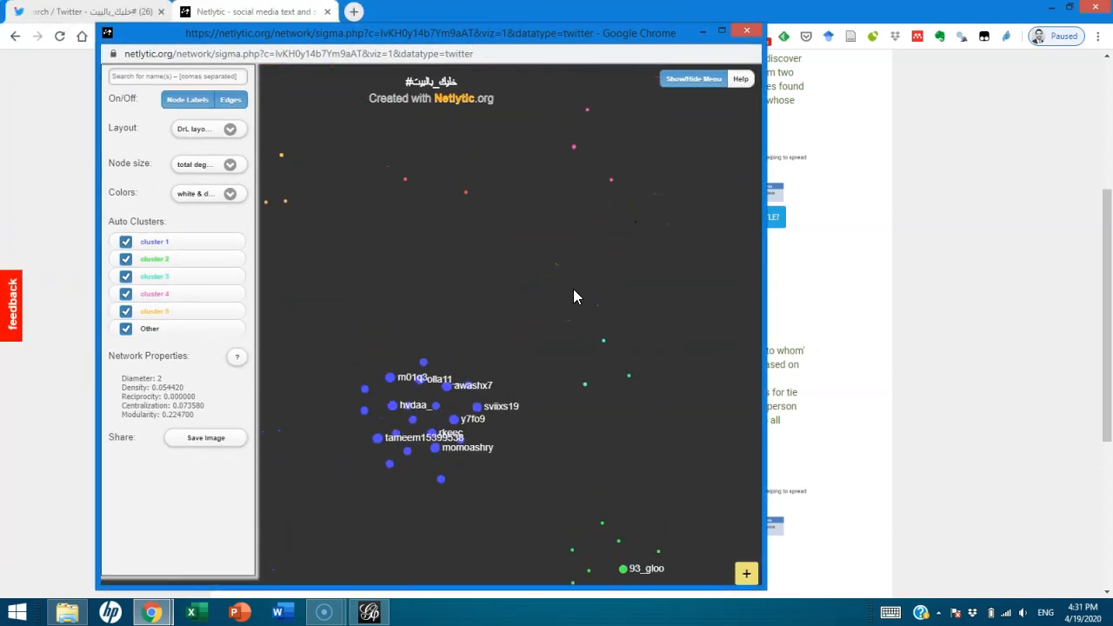
drag(570, 297, 599, 171)
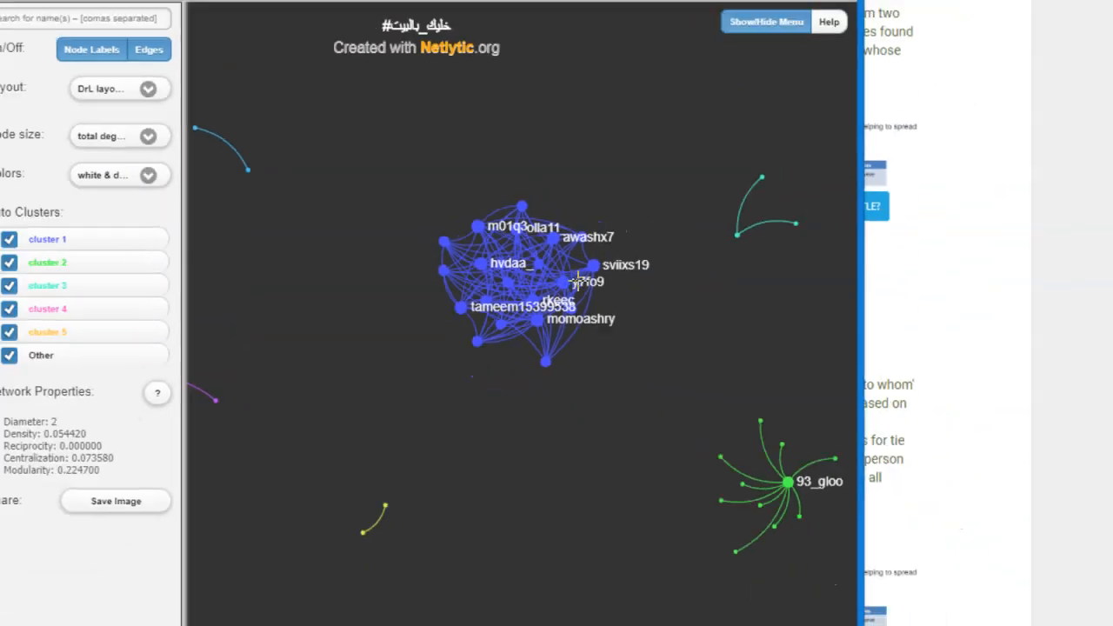
scroll(541, 307, up, 2)
scroll(506, 277, down, 2)
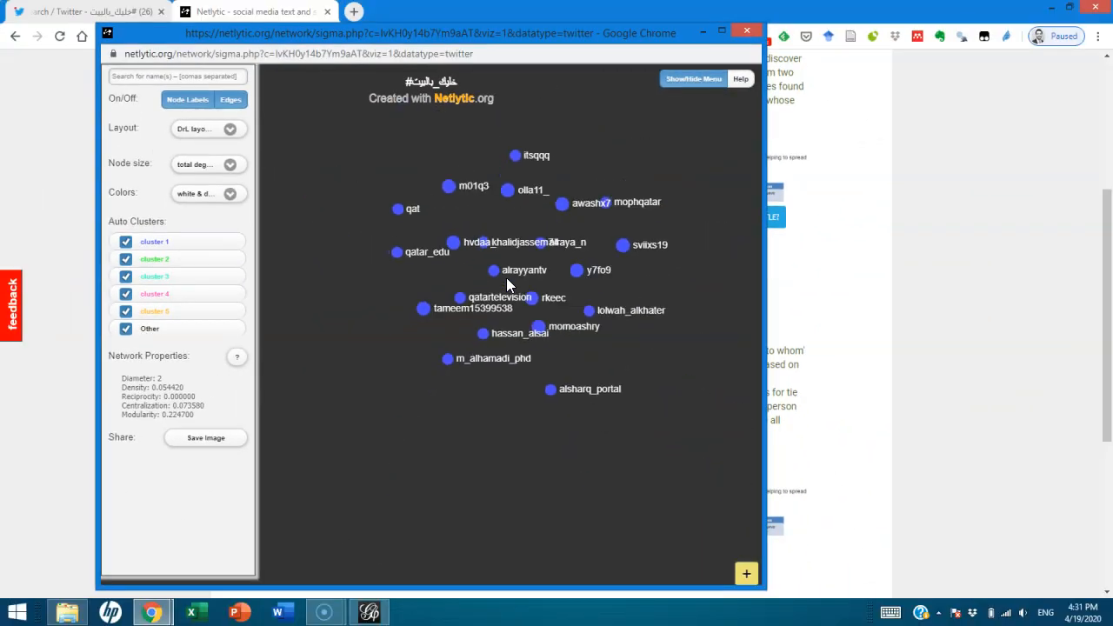
Maximize the visualization window and examine the individual accounts in the largest blue cluster
click(720, 41)
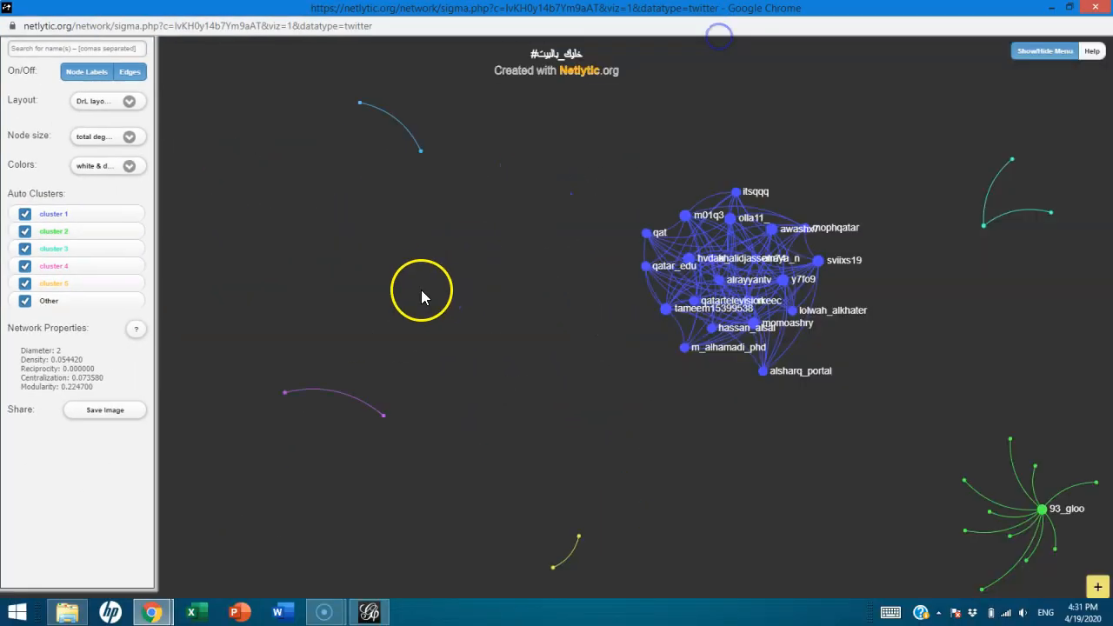
drag(884, 235, 658, 255)
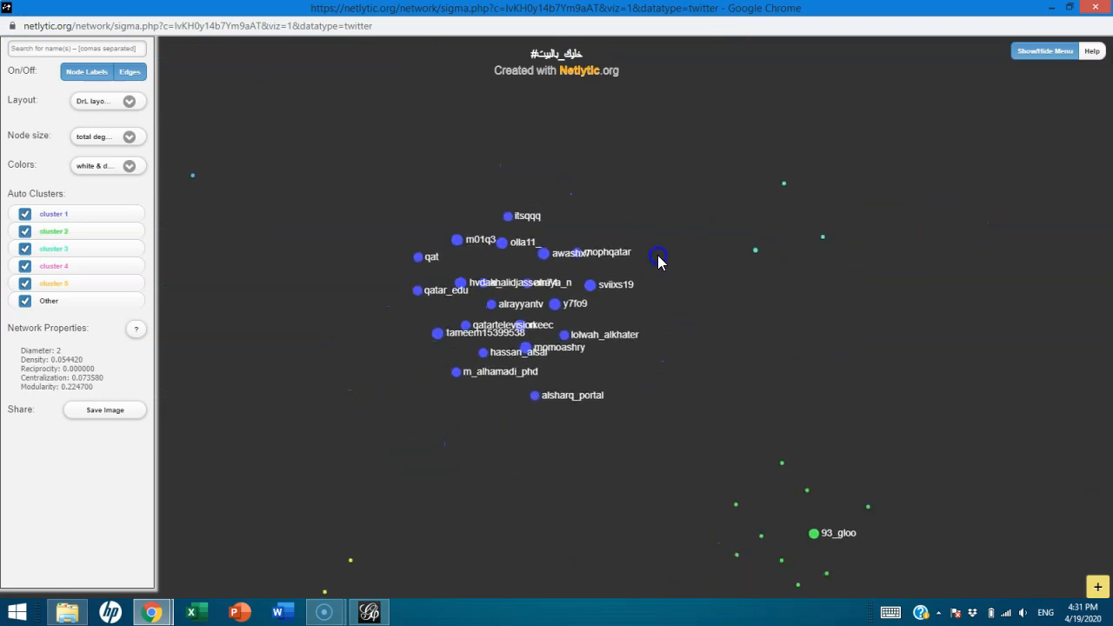
scroll(551, 292, up, 3)
drag(474, 298, 621, 284)
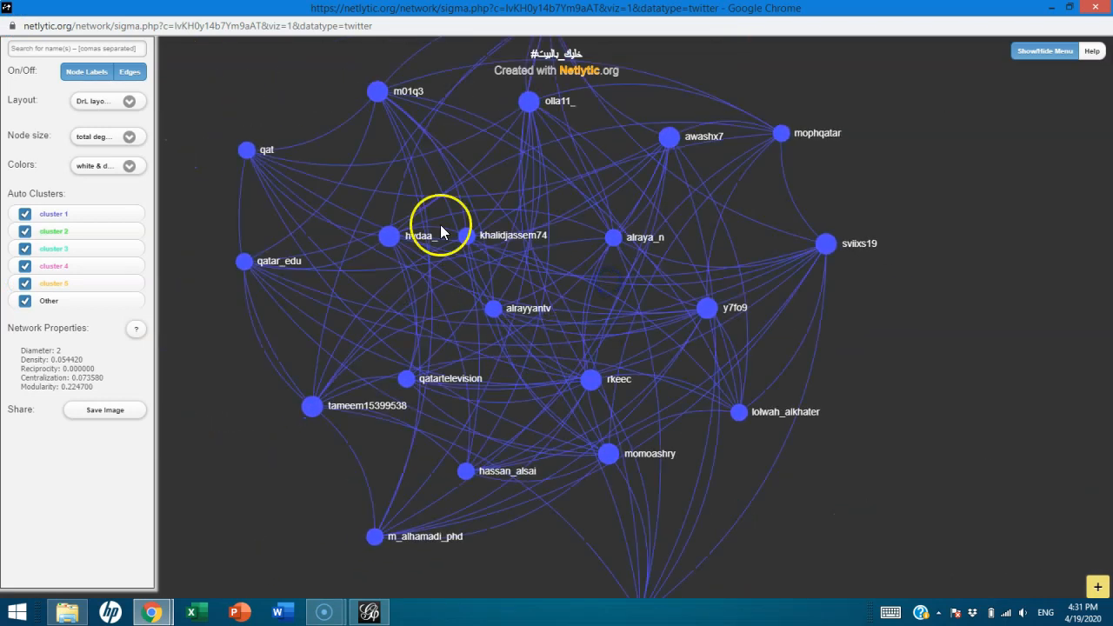
Read the message connecting the large node beside mophqatar to alraya_n, and close the network visualization
click(666, 137)
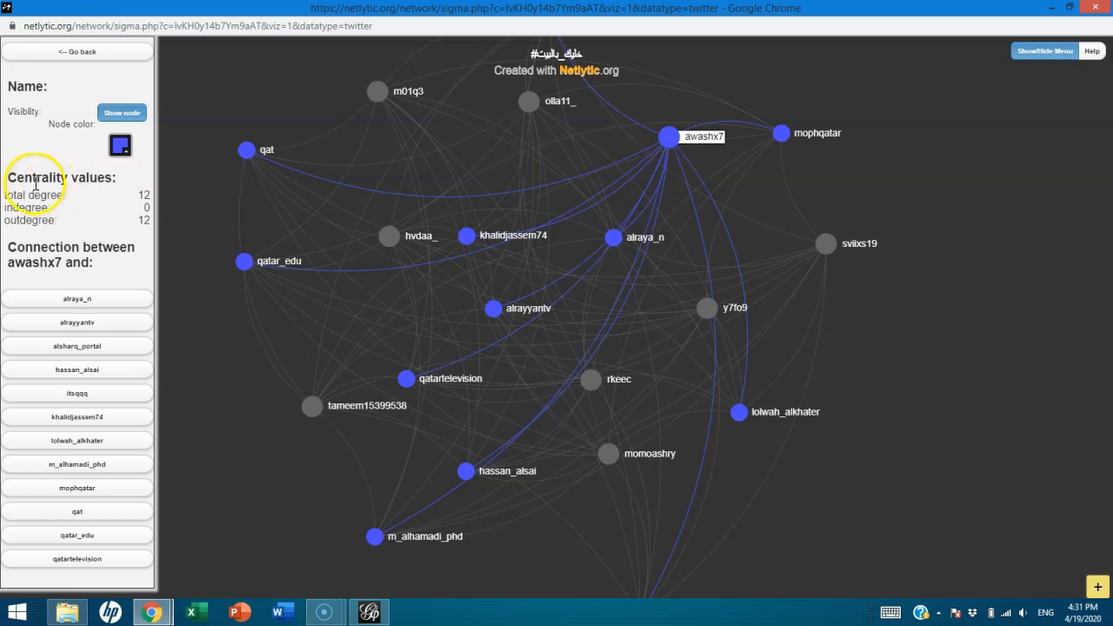
click(78, 301)
click(81, 306)
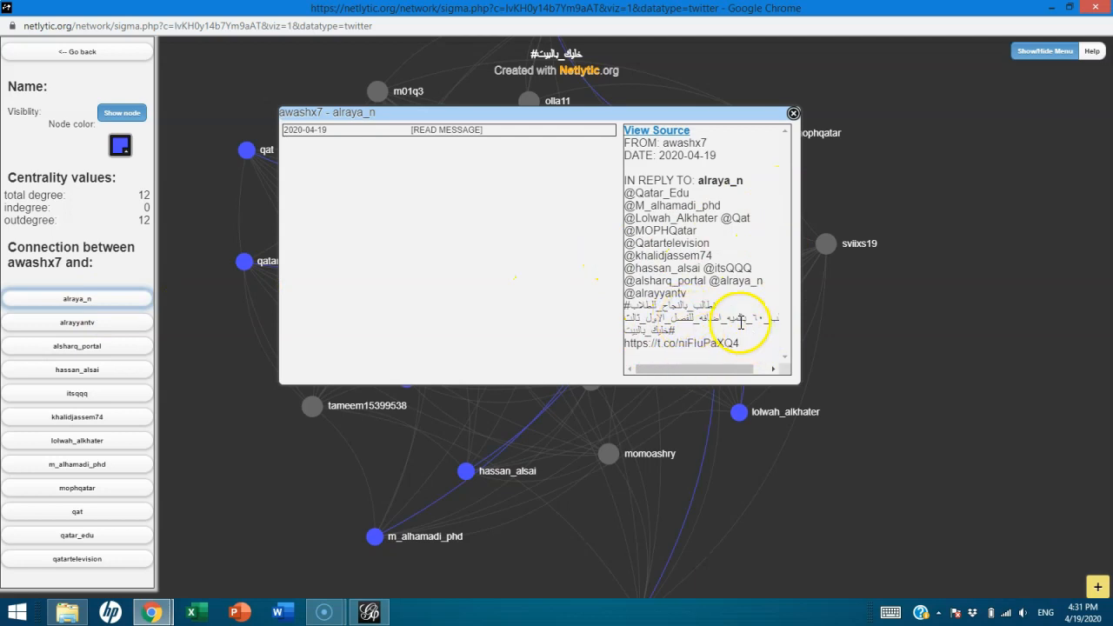
click(793, 114)
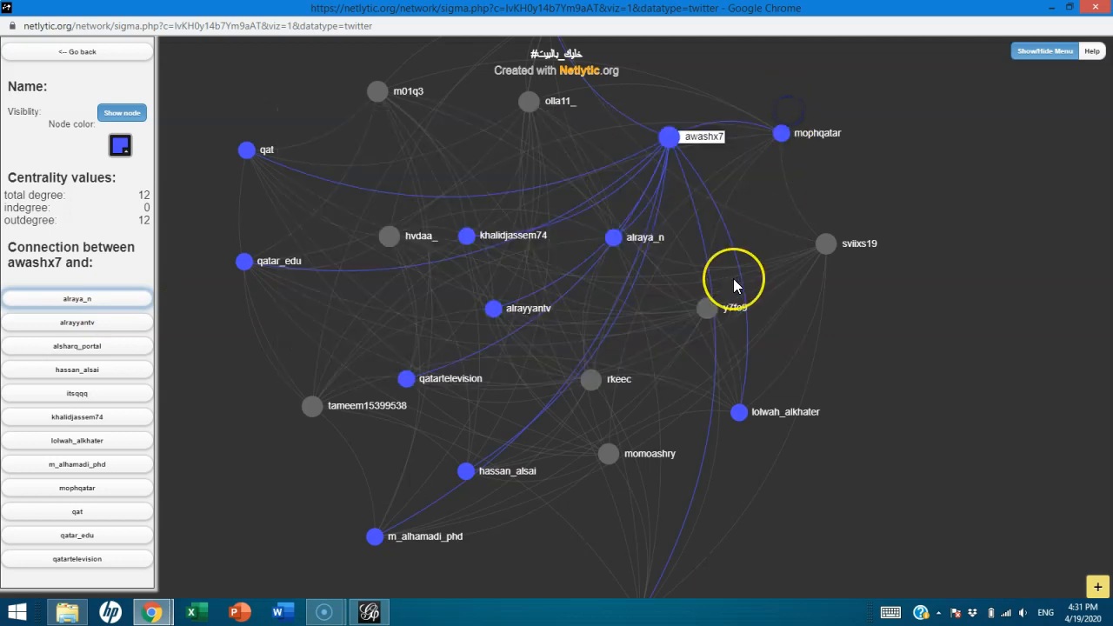
scroll(738, 300, down, 5)
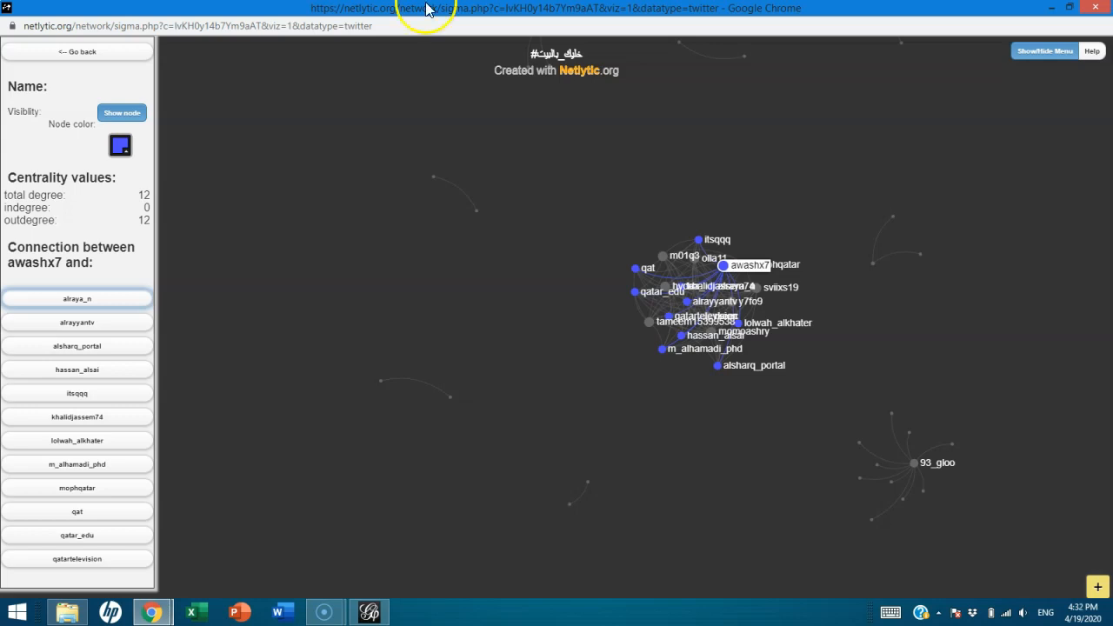
click(1093, 7)
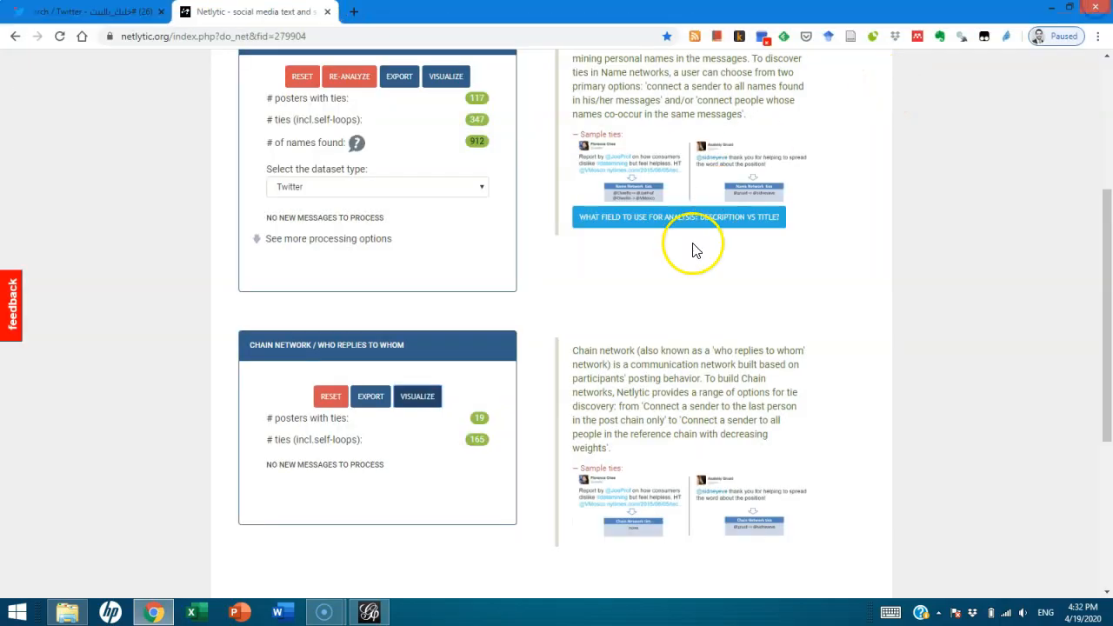
Export the name network of who mentions whom as a dynamic Gephi .gexf file and review its import report in Gephi
scroll(489, 325, up, 3)
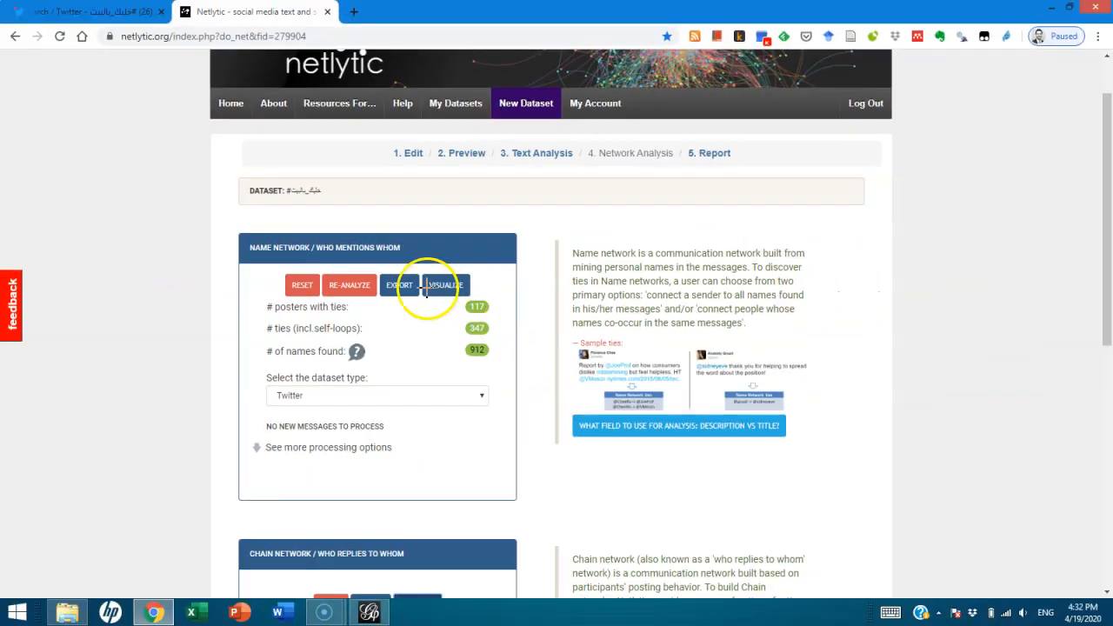
click(538, 290)
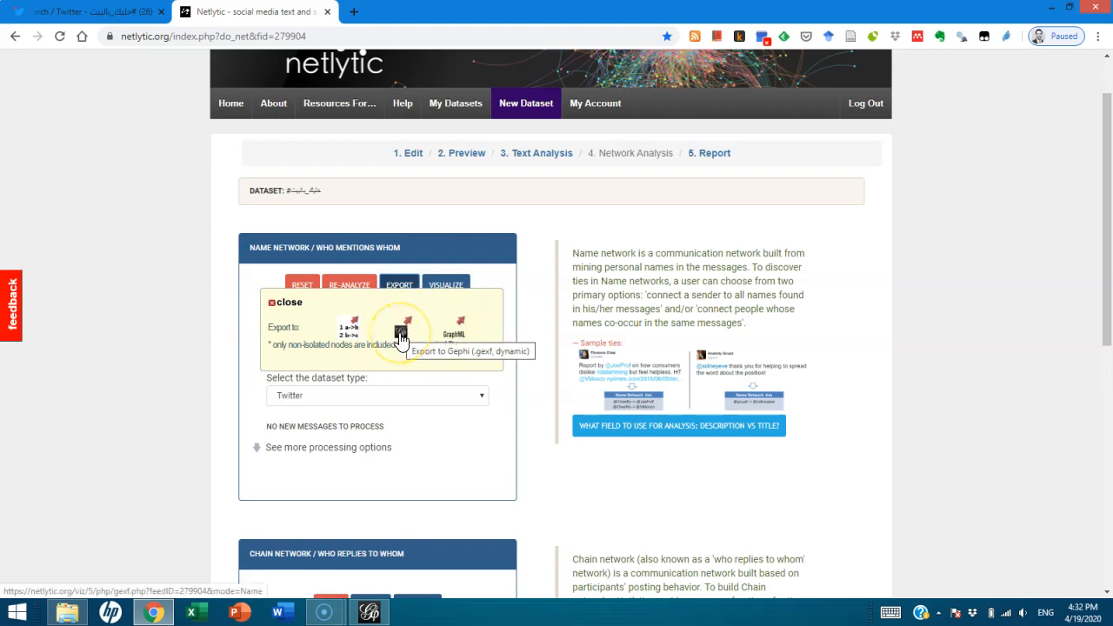
click(401, 340)
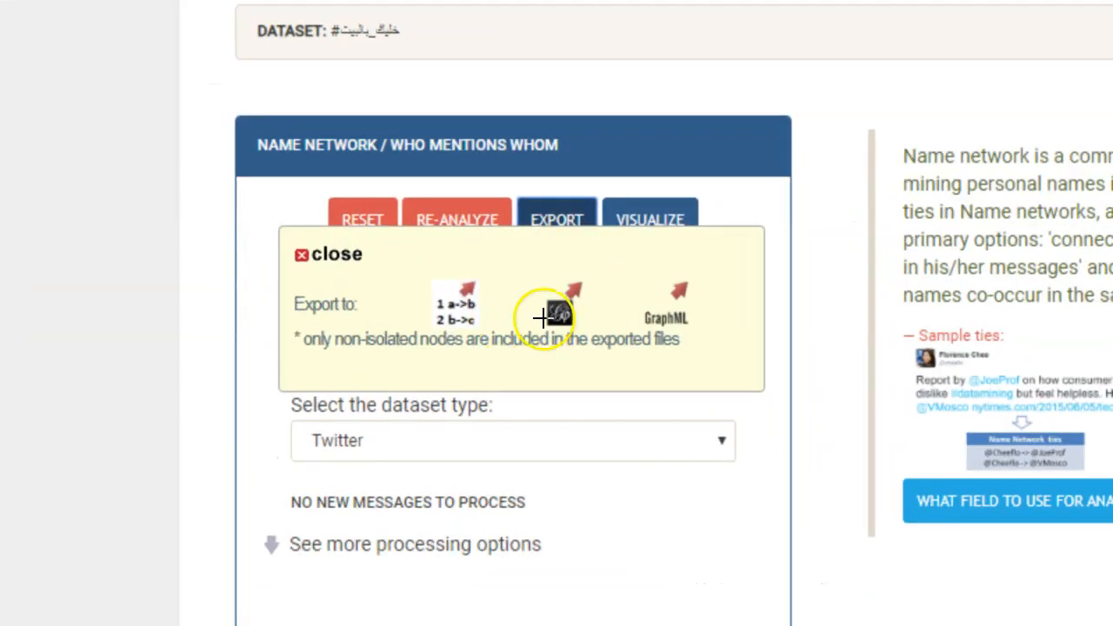
click(407, 330)
click(565, 314)
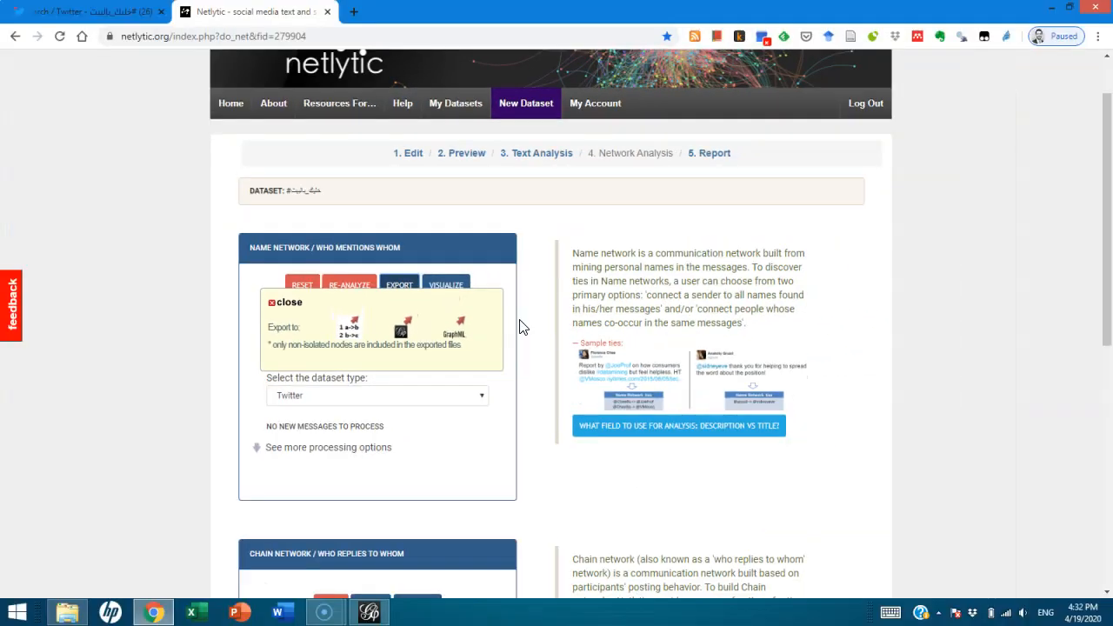
click(369, 612)
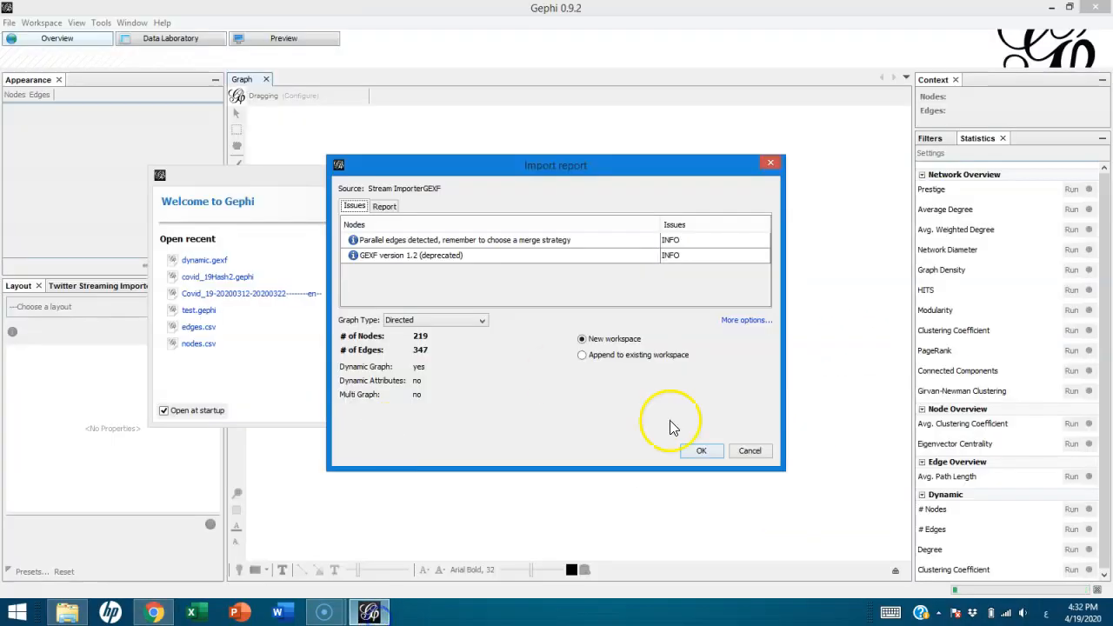
drag(530, 168, 500, 186)
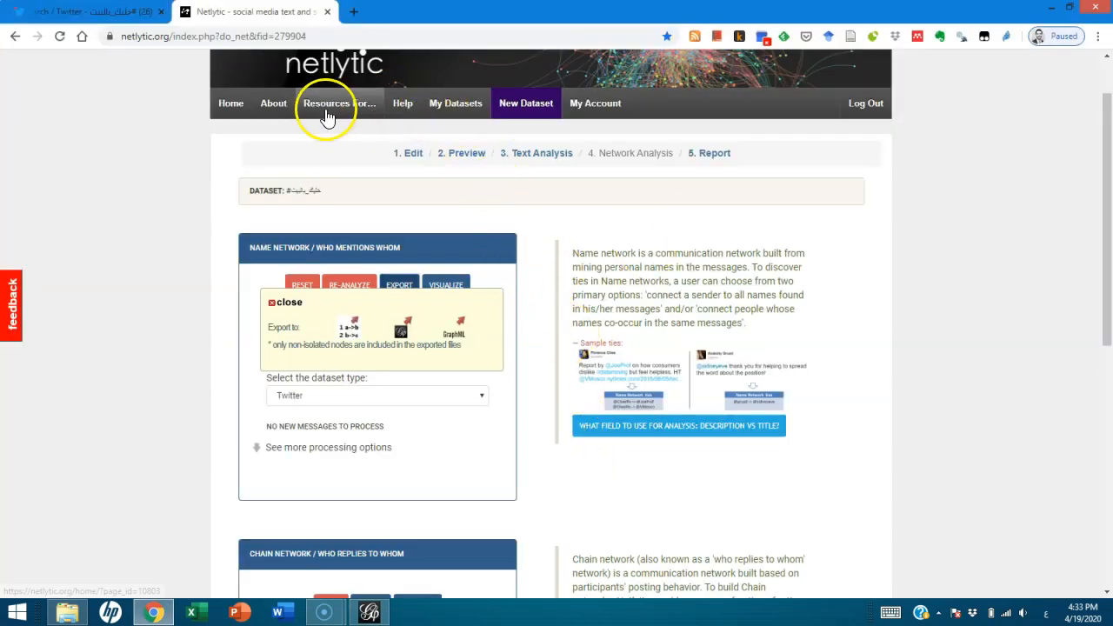
Export the #خليك_بالبيت dataset from the imported datasets to Excel and open the downloaded _.xlsx workbook
click(455, 111)
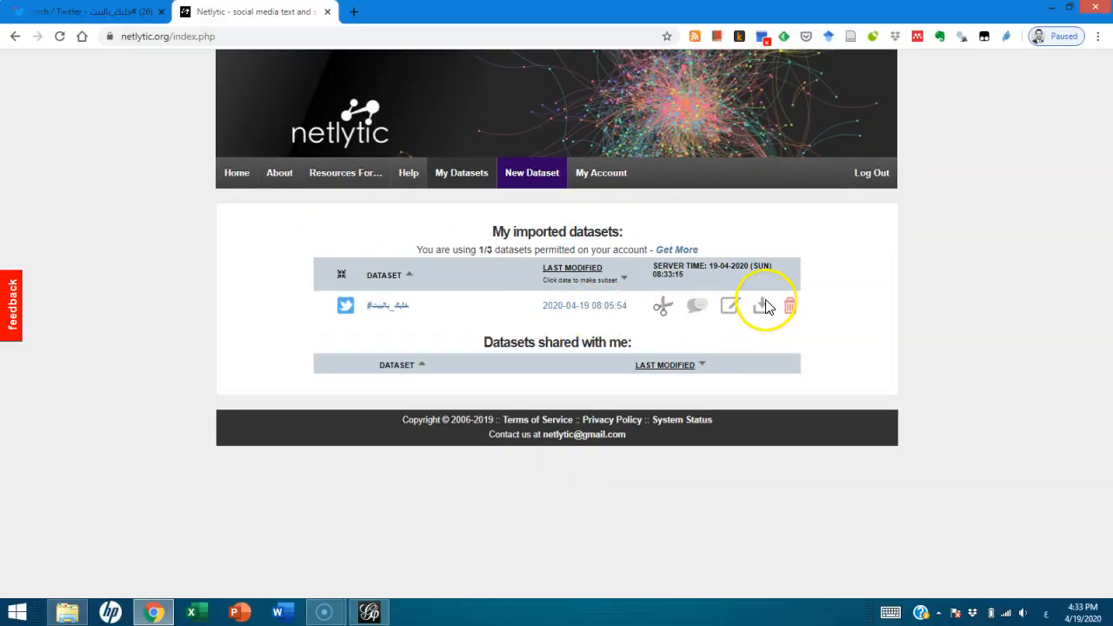
click(761, 306)
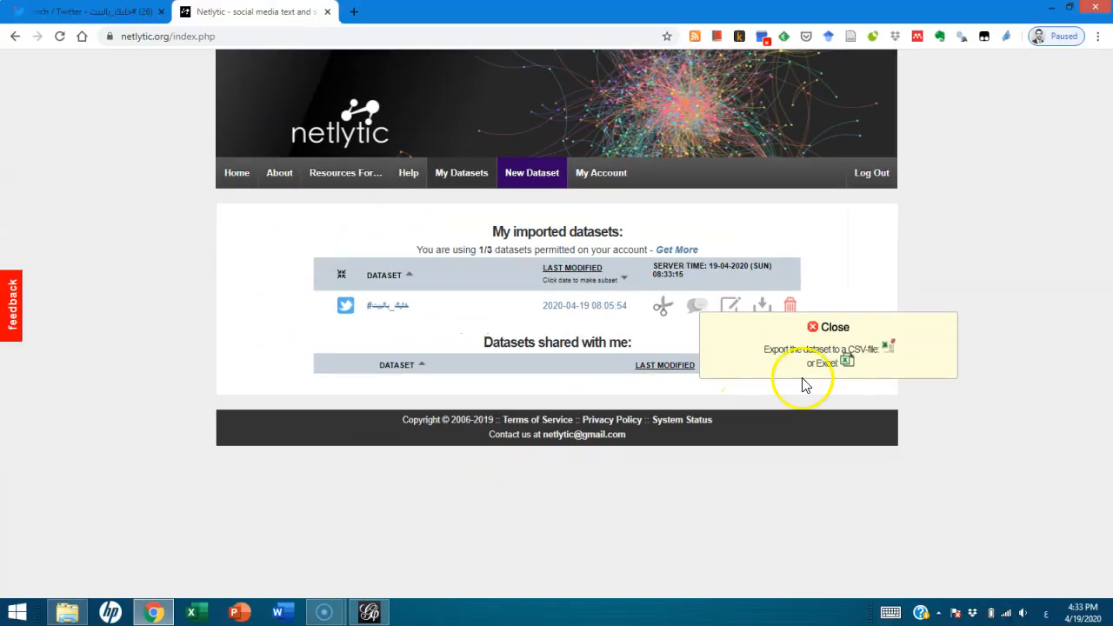
click(844, 362)
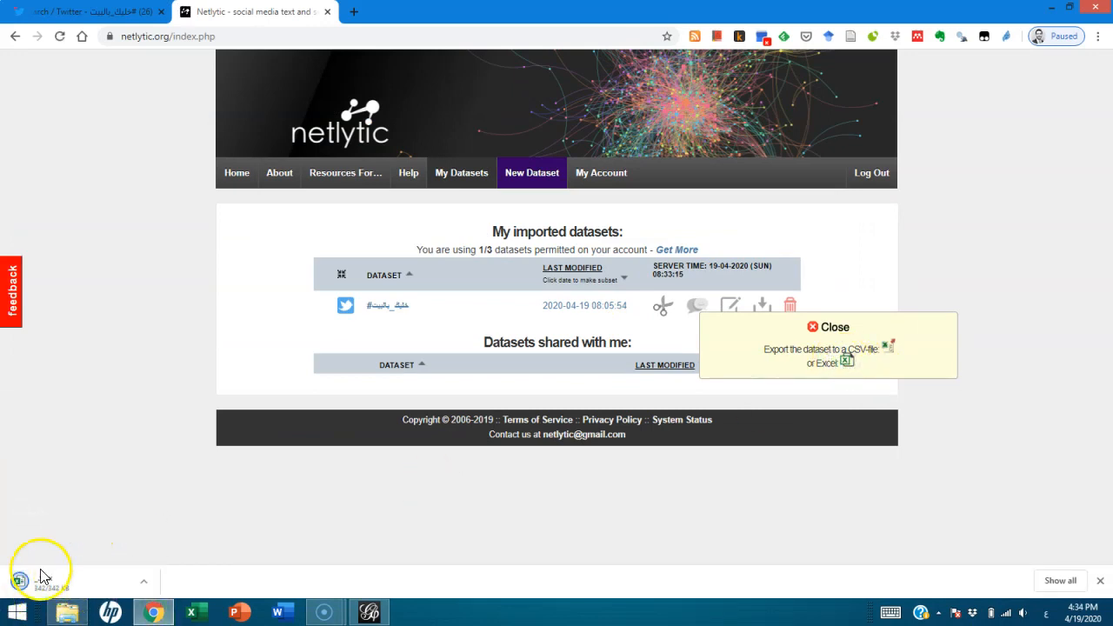
click(43, 582)
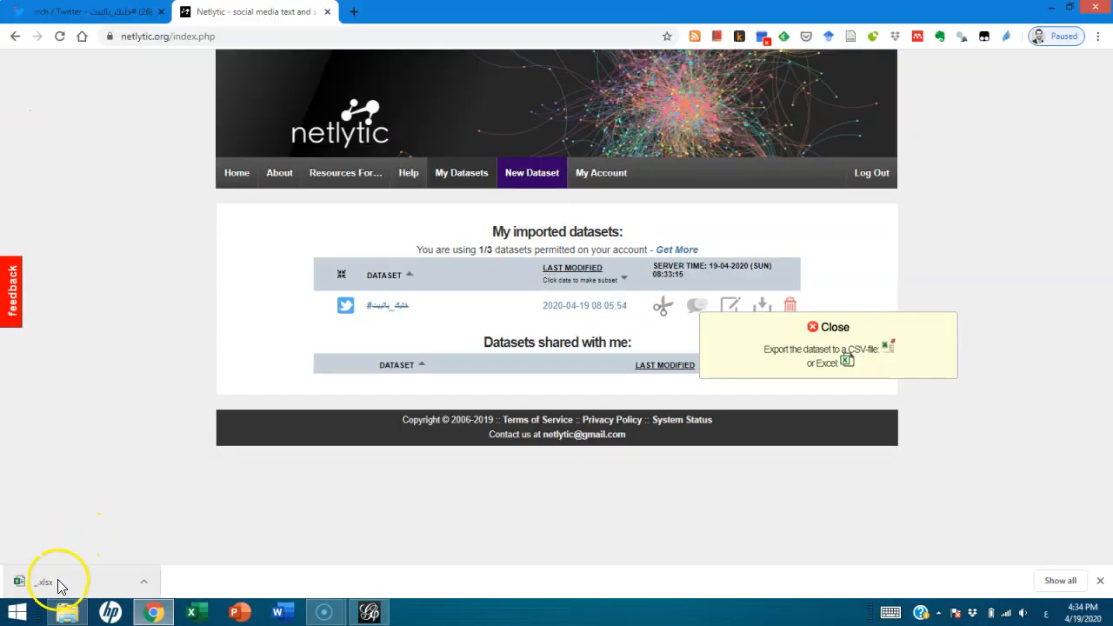
click(61, 585)
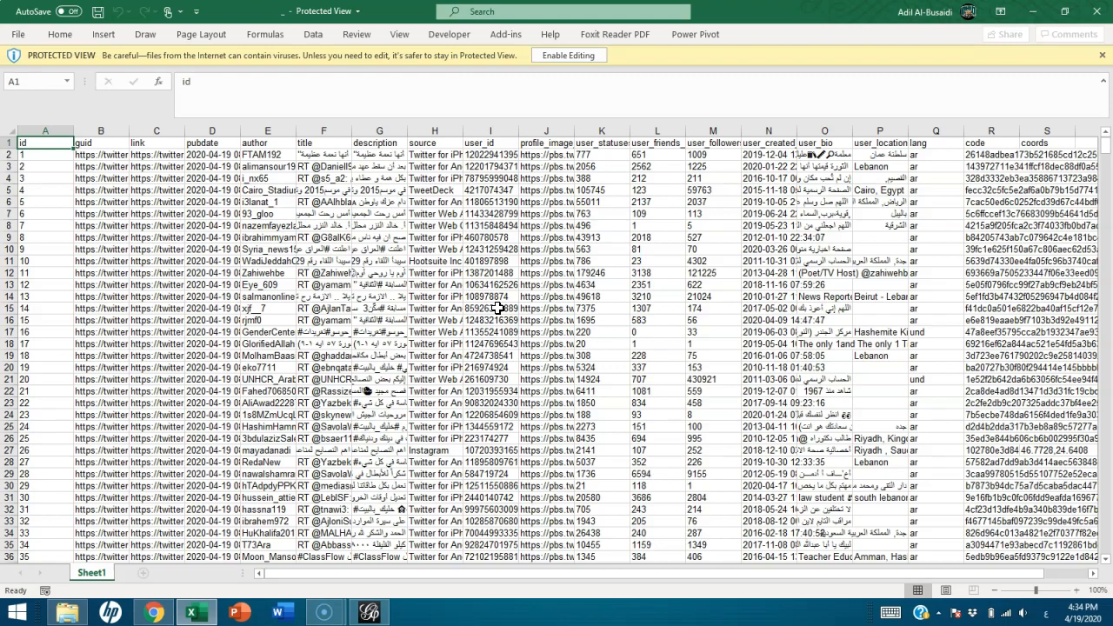
Return to Netlytic, dismiss the export options, and preview the records of the #خليك_بالبيت dataset
key(alt+Tab)
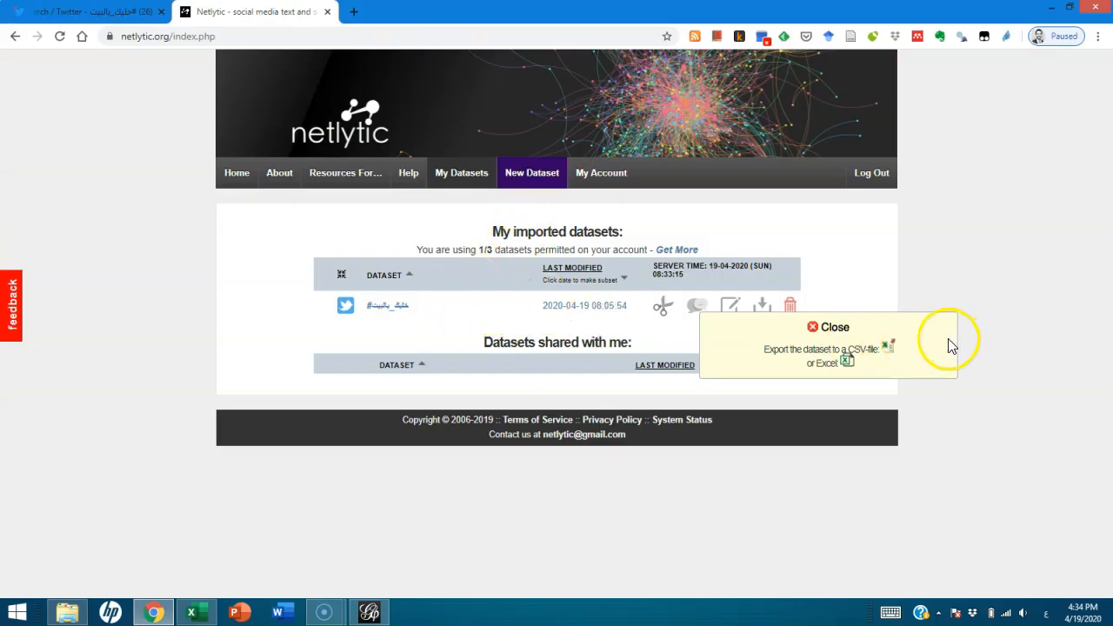
click(822, 327)
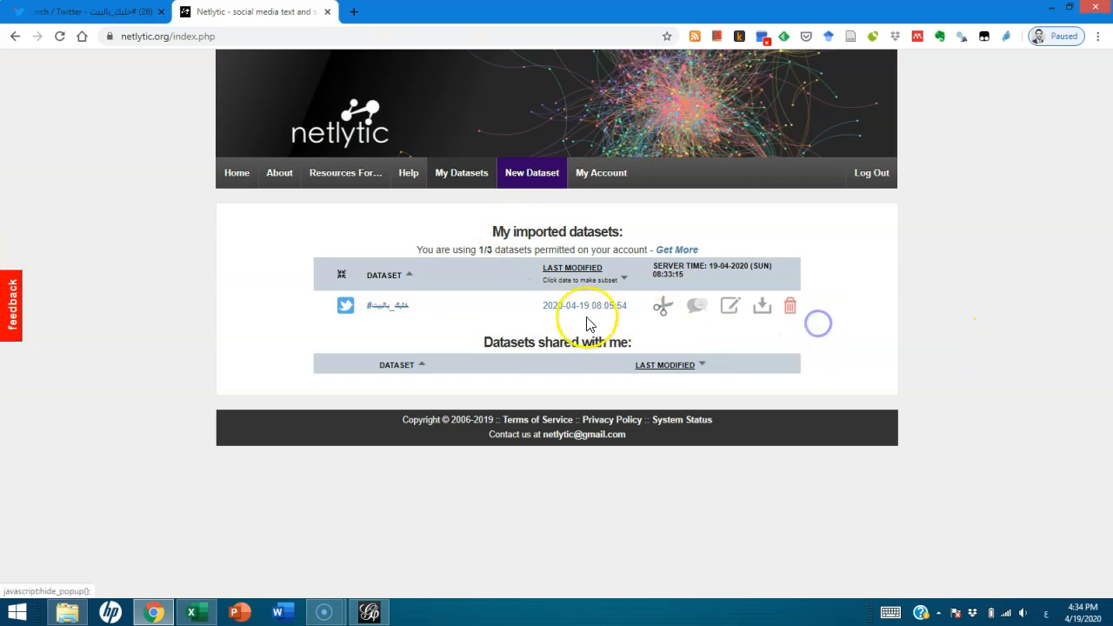
click(389, 308)
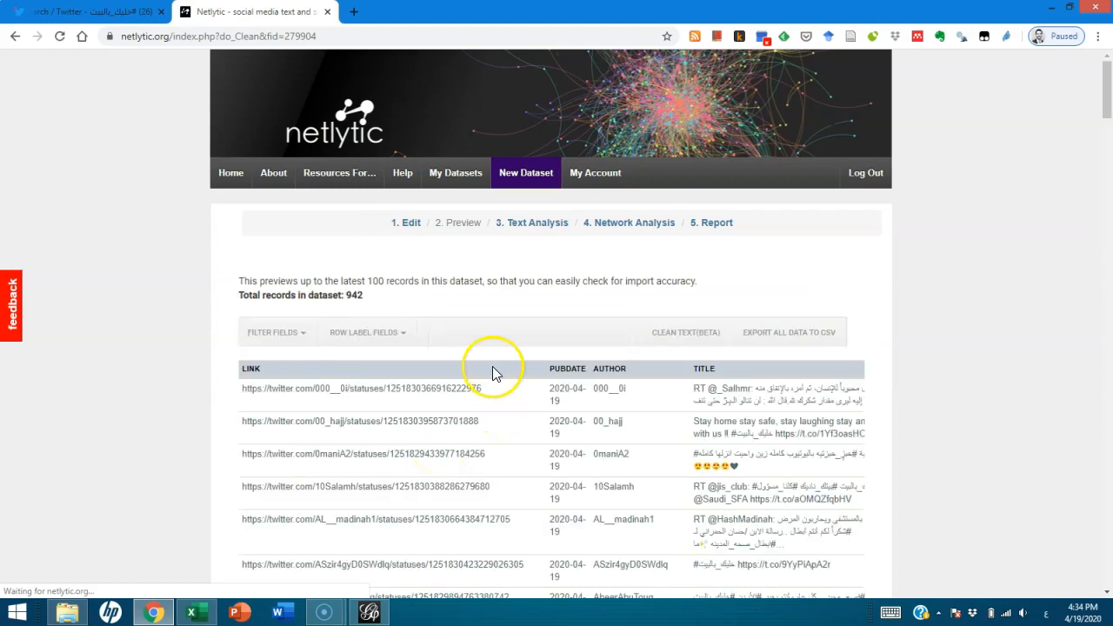
scroll(487, 346, down, 3)
scroll(435, 304, up, 2)
scroll(409, 171, down, 1)
Open the dataset for editing and review its Twitter search query and advanced search guidance
click(407, 165)
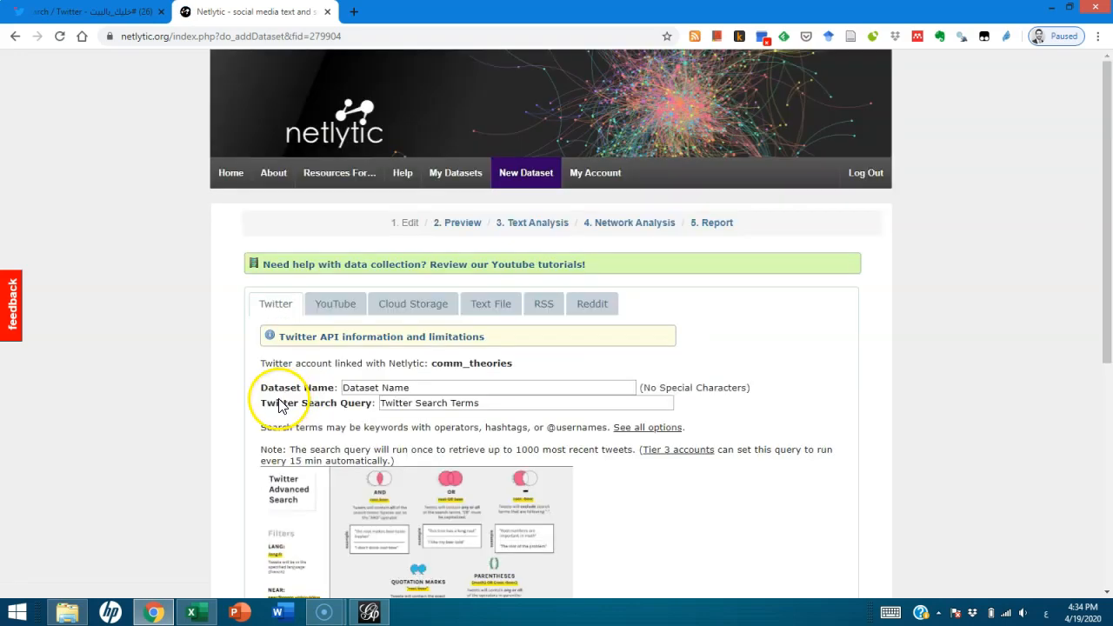
scroll(408, 373, up, 3)
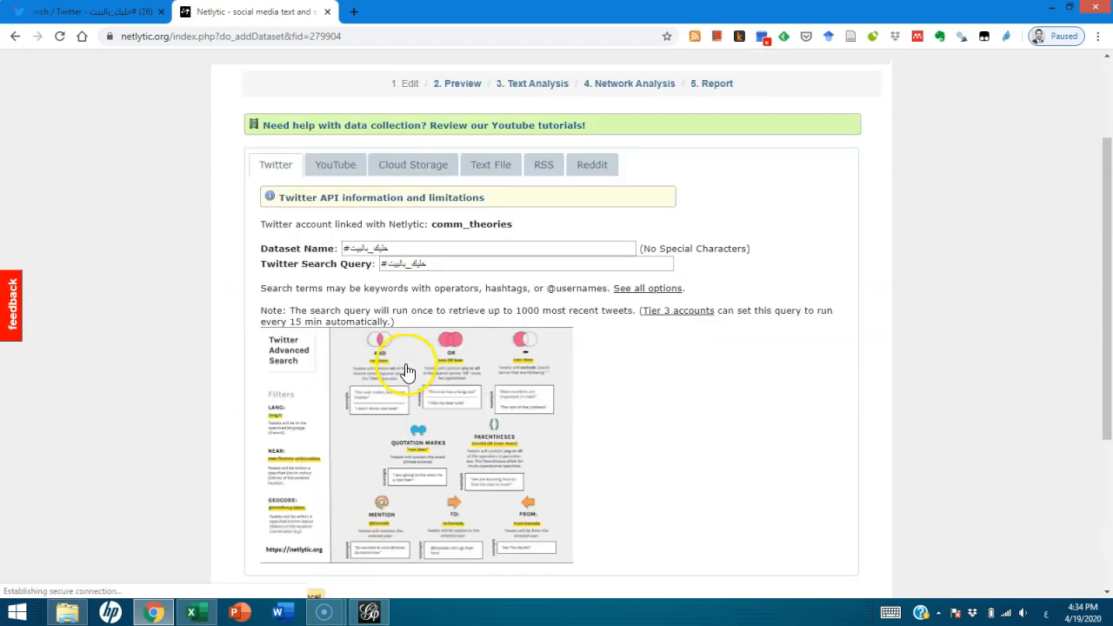
scroll(300, 382, down, 3)
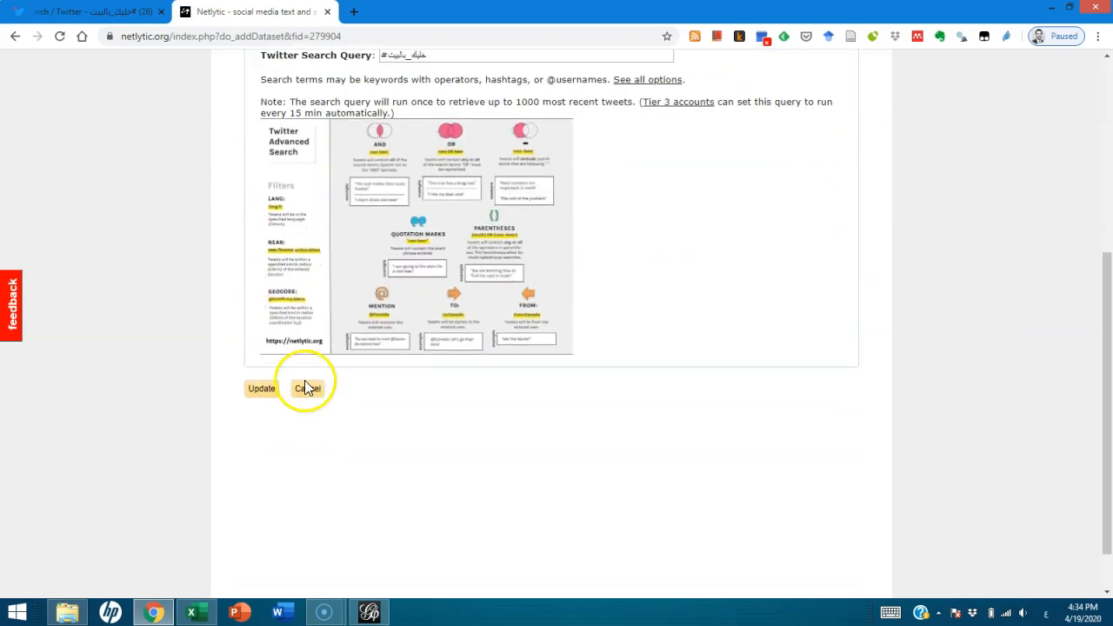
Update the #خليك_بالبيت dataset with the most recent tweets and check its total number of records in the preview
click(262, 389)
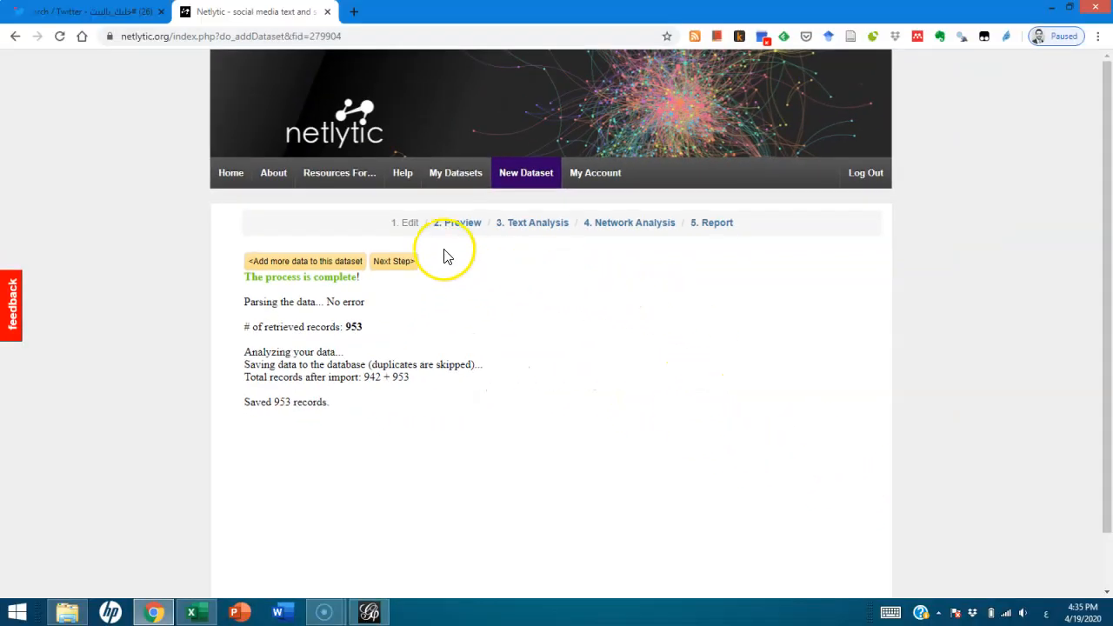
click(447, 228)
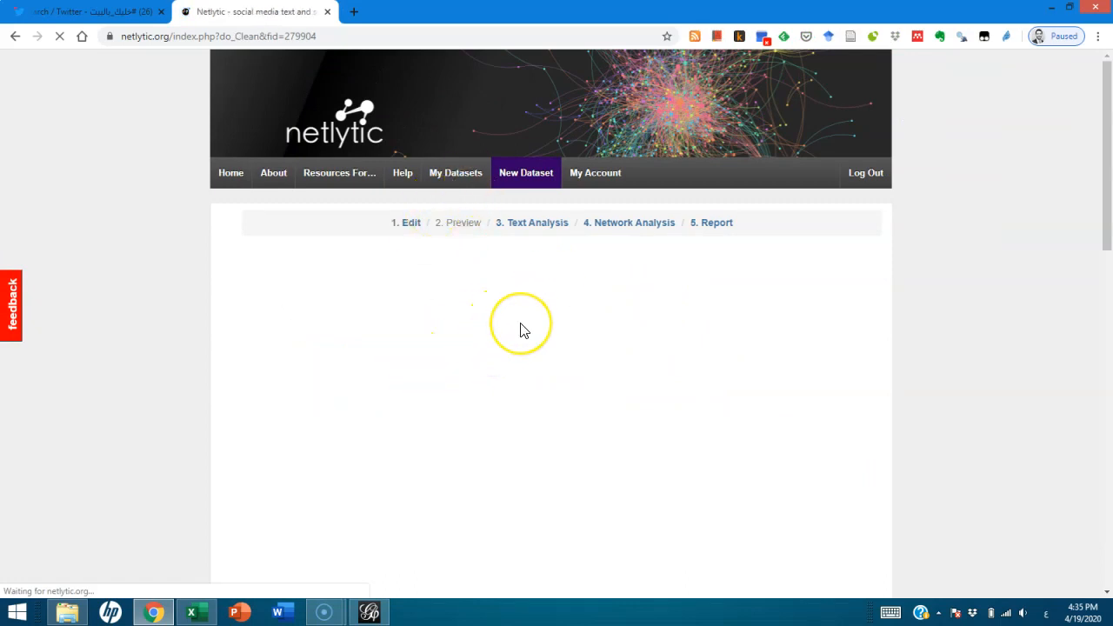
double_click(345, 295)
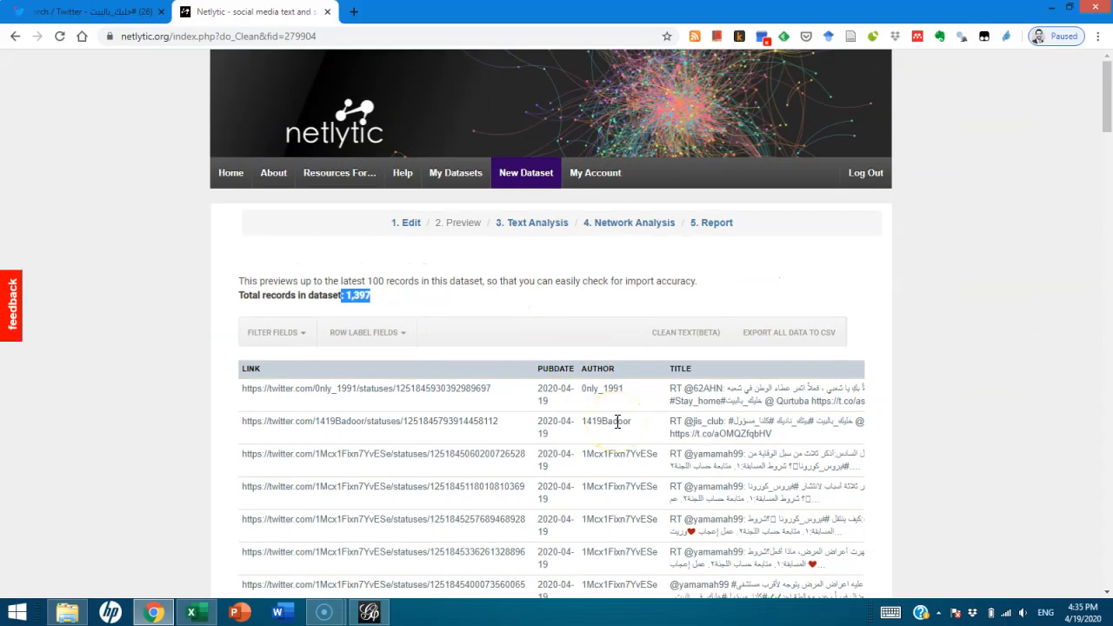
Open the text cleaning tool for the dataset and set the message content field to description*
click(683, 344)
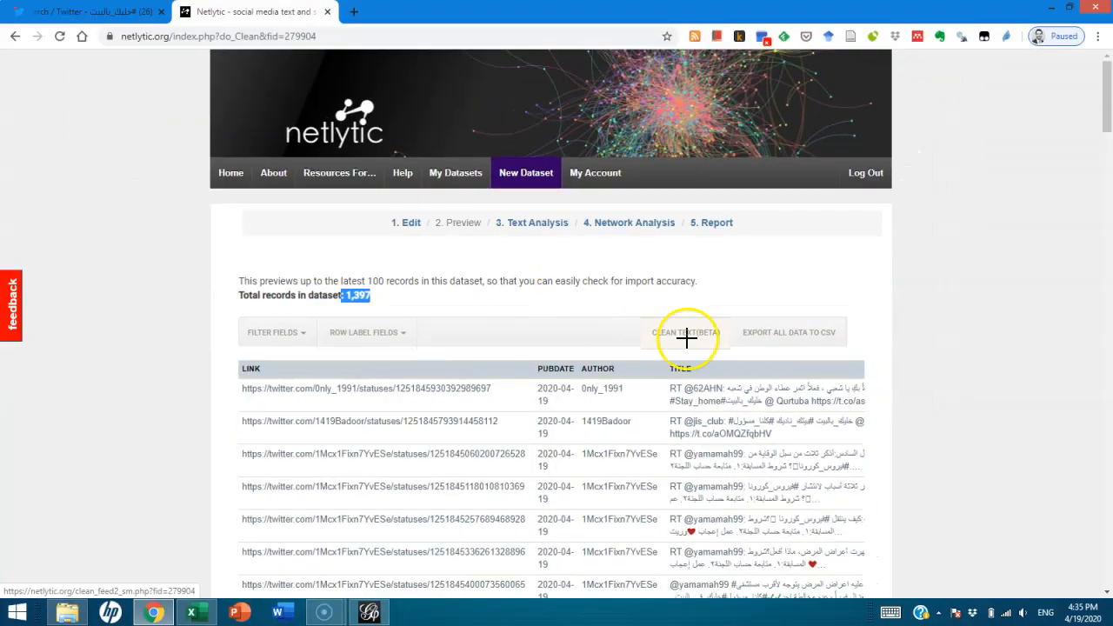
click(679, 327)
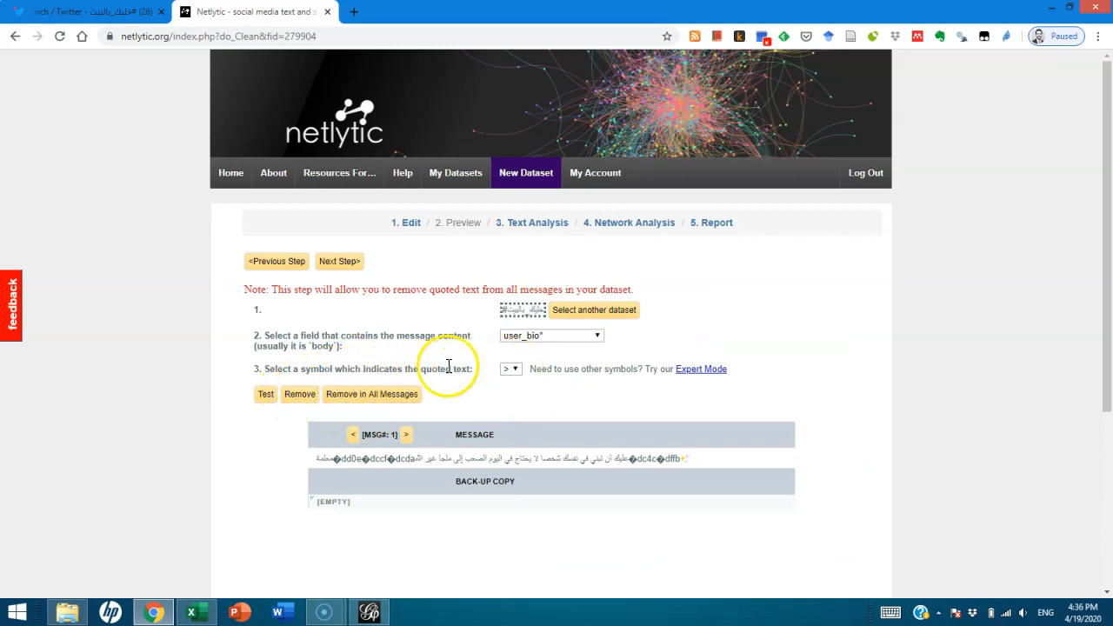
click(562, 337)
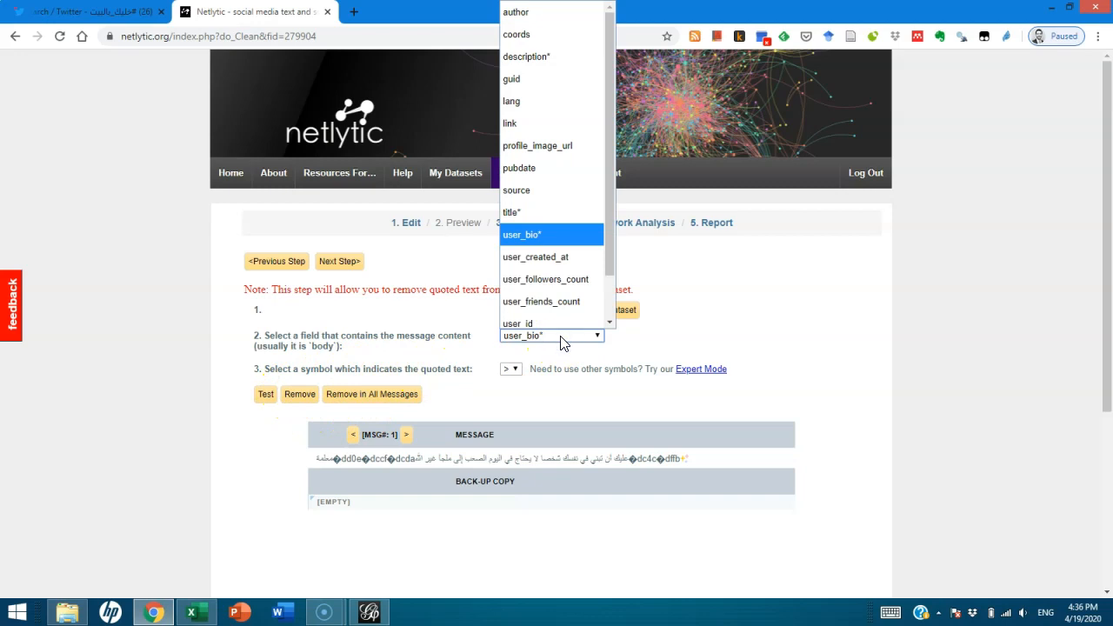
click(556, 50)
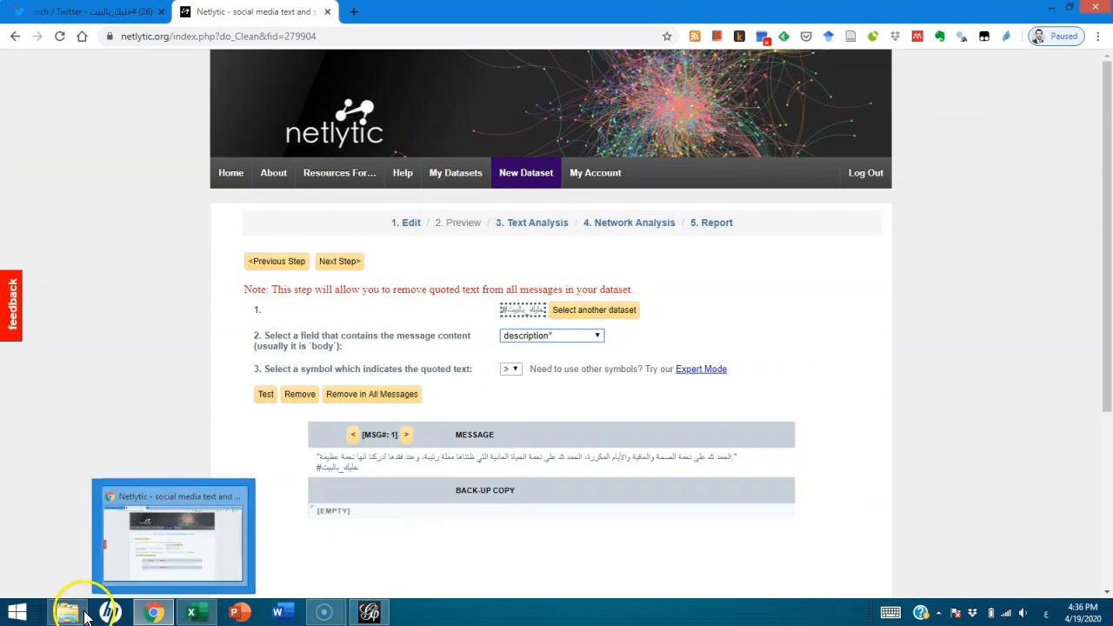
Switch to the exported workbook in Excel, enable editing, and make the description heading in G1 bold
click(190, 614)
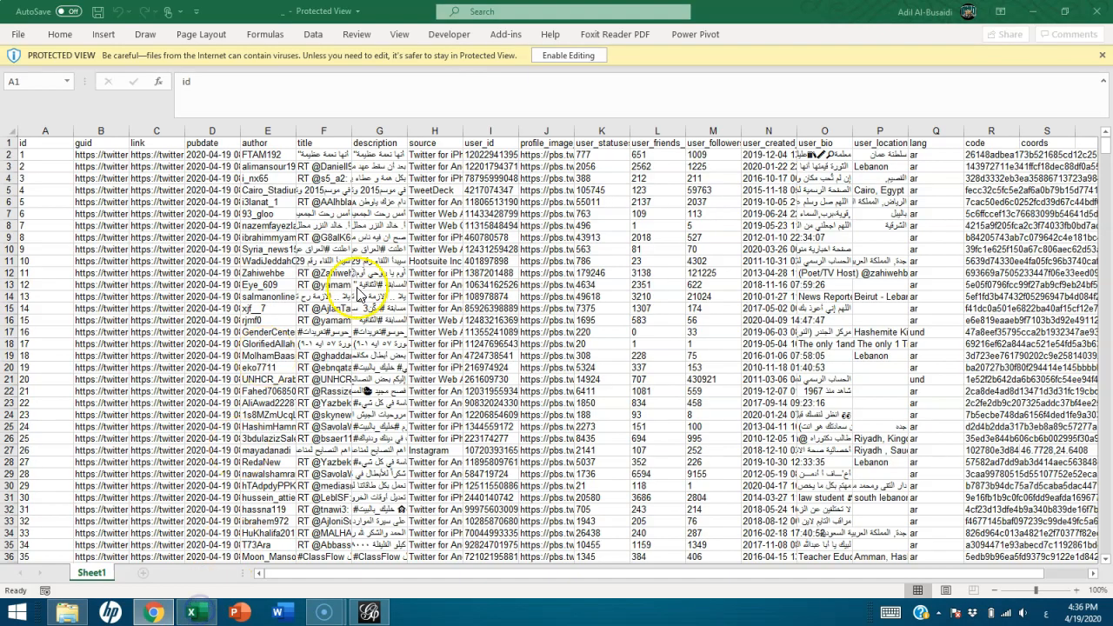
click(564, 54)
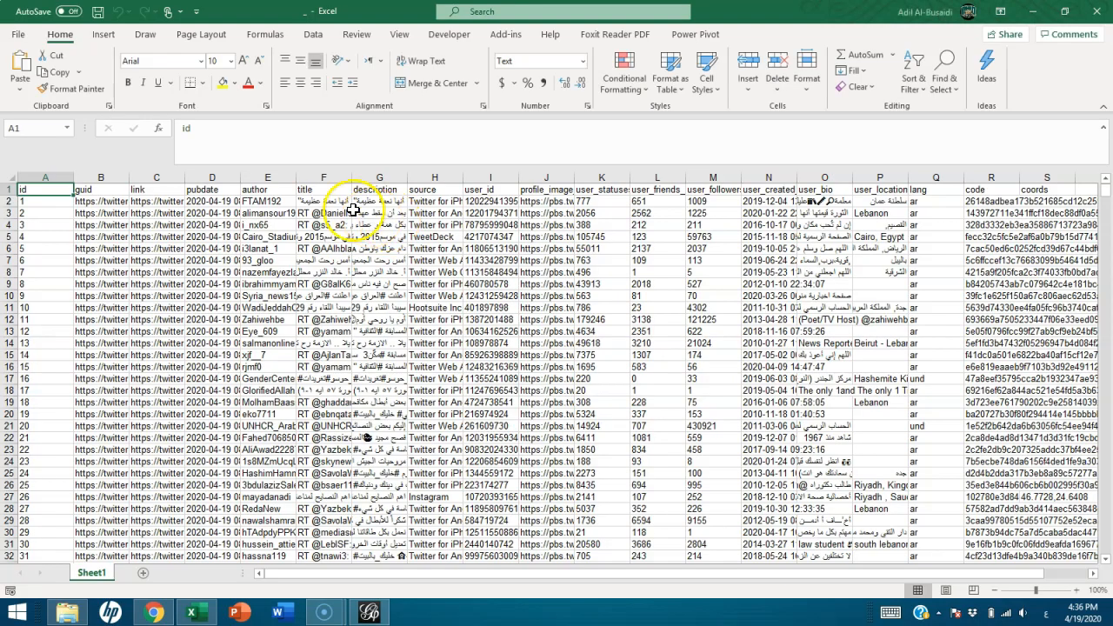
click(365, 194)
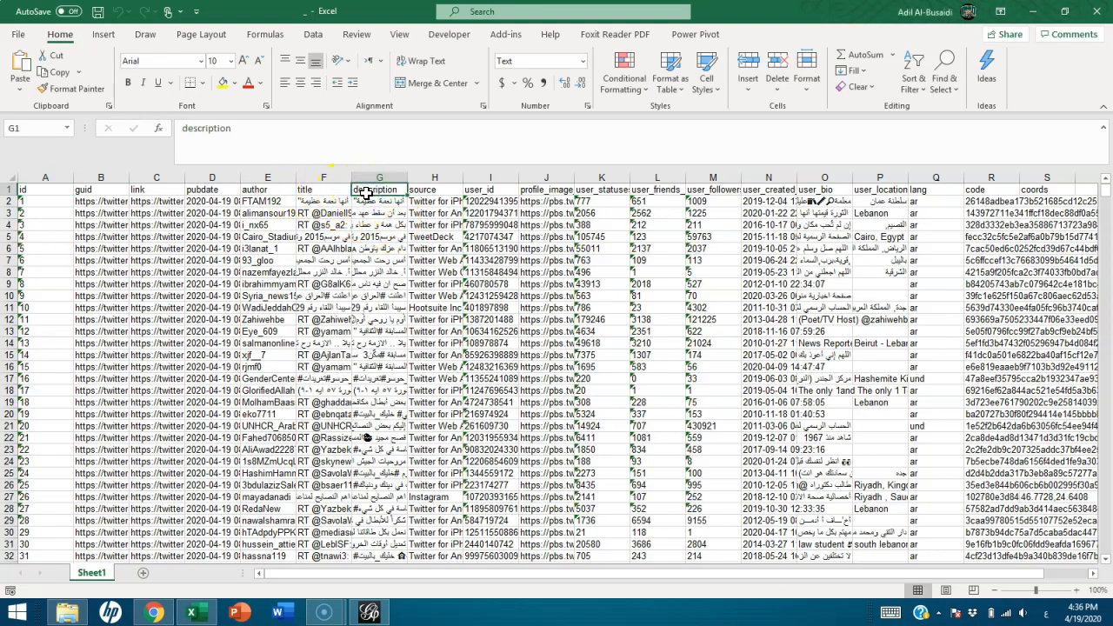
key(Down)
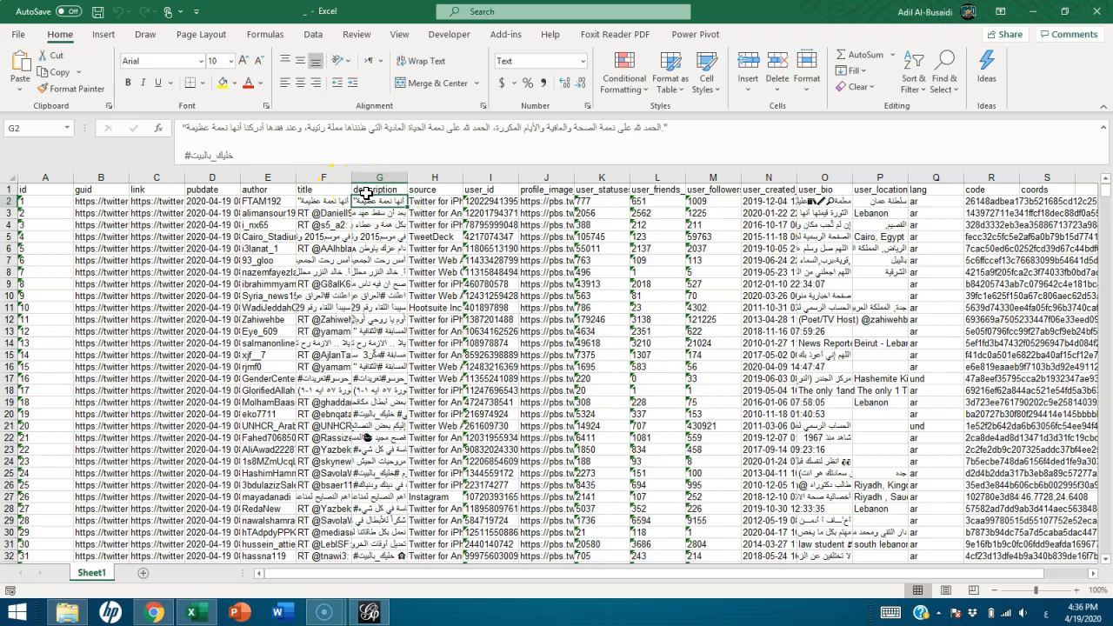
click(365, 193)
click(128, 81)
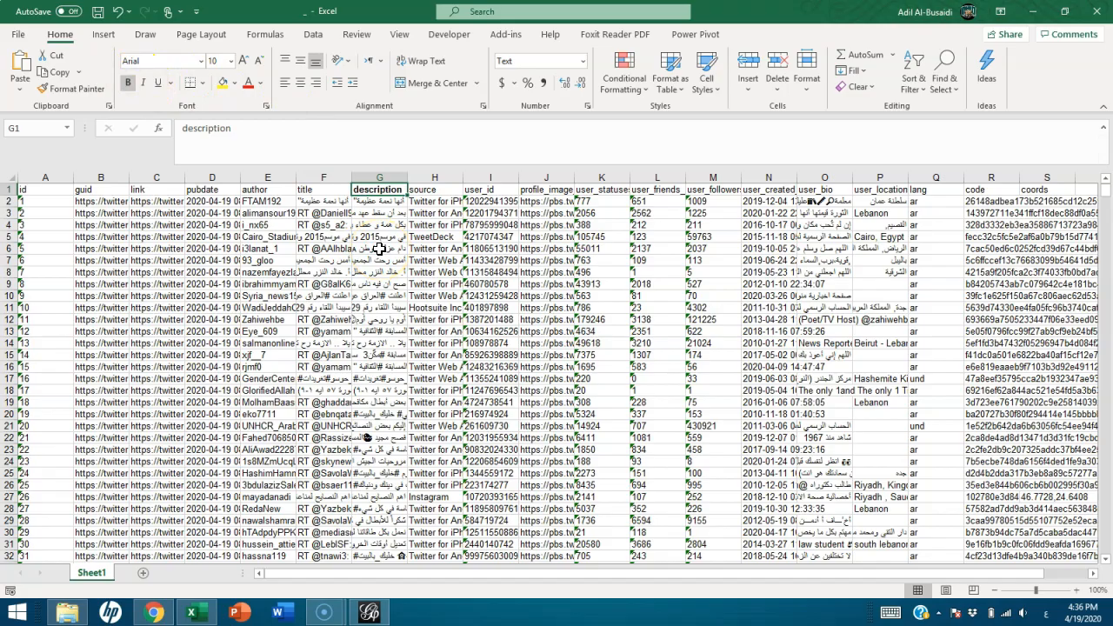
click(381, 189)
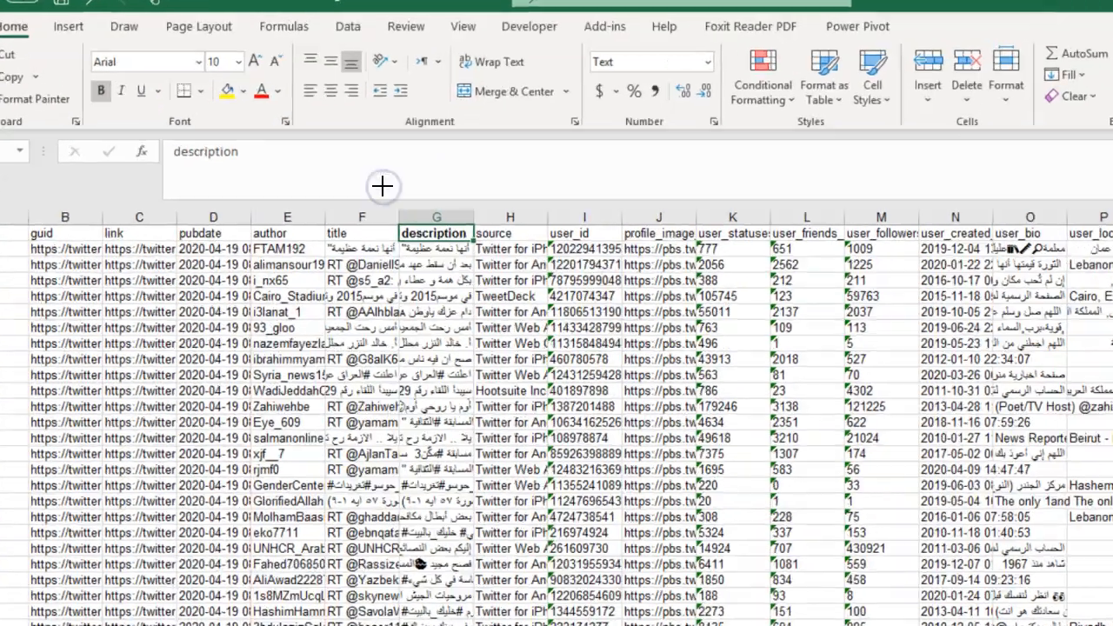
click(433, 235)
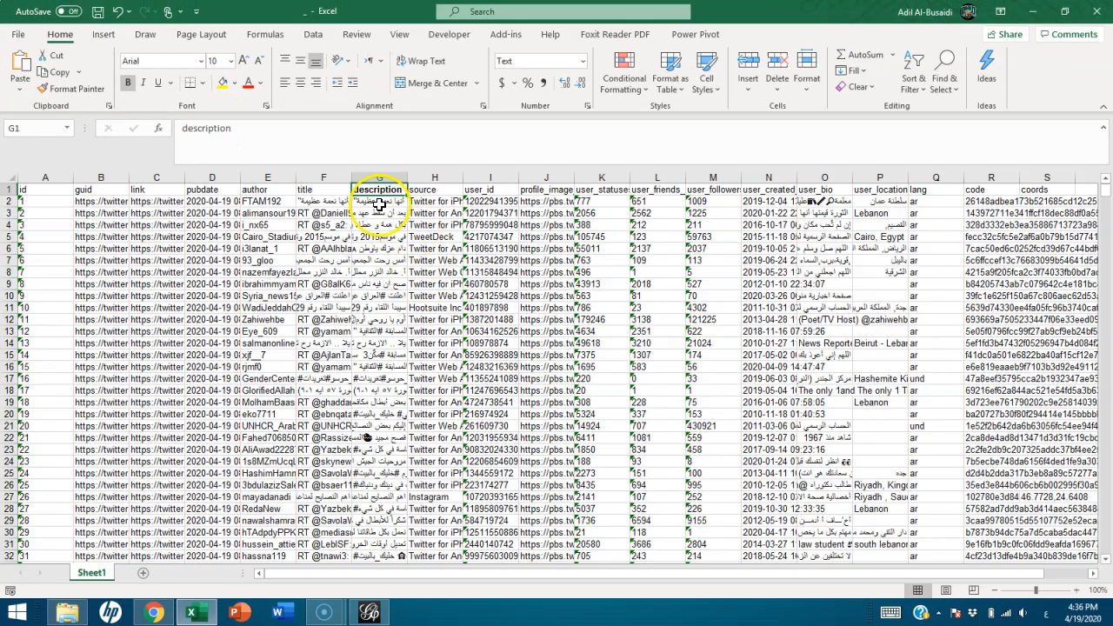
Widen the description column to several times its width and wrap its text
click(379, 205)
drag(403, 178, 632, 178)
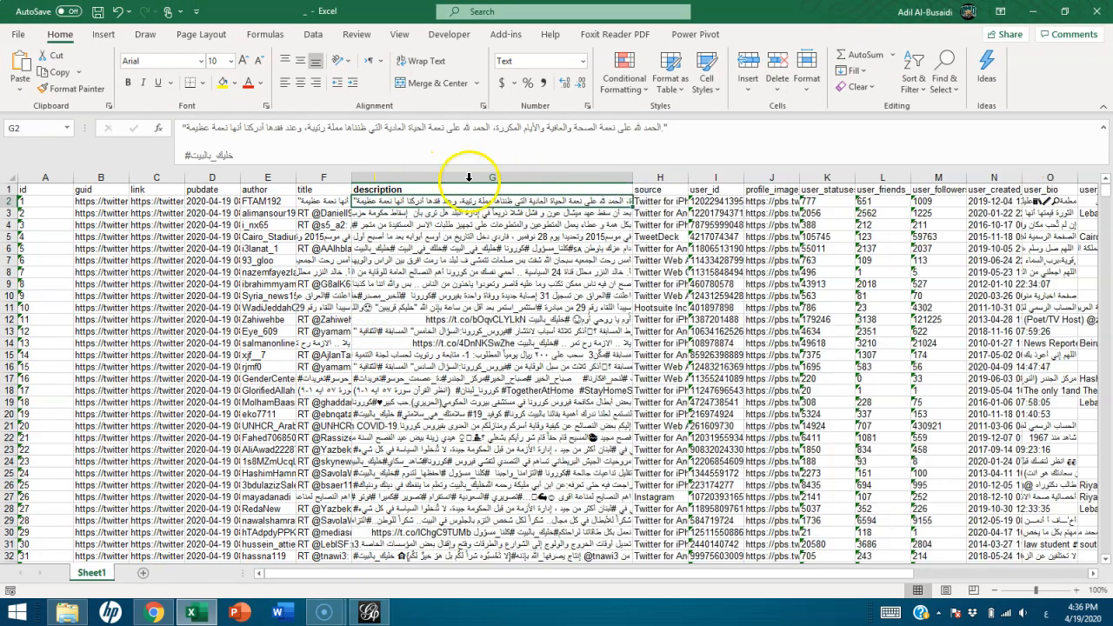
click(469, 177)
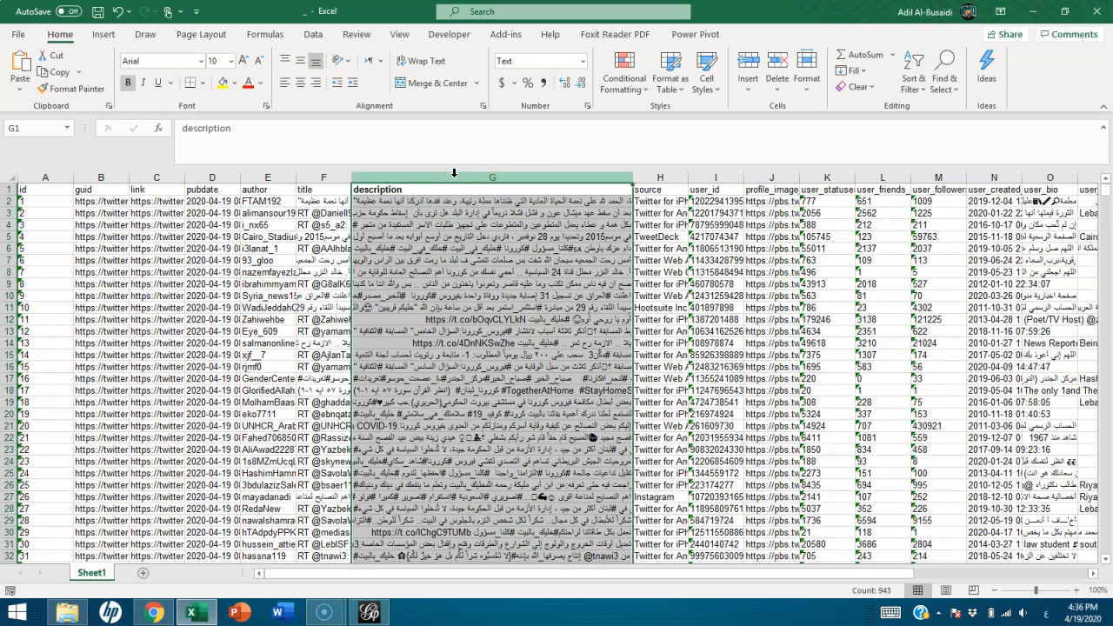
click(417, 59)
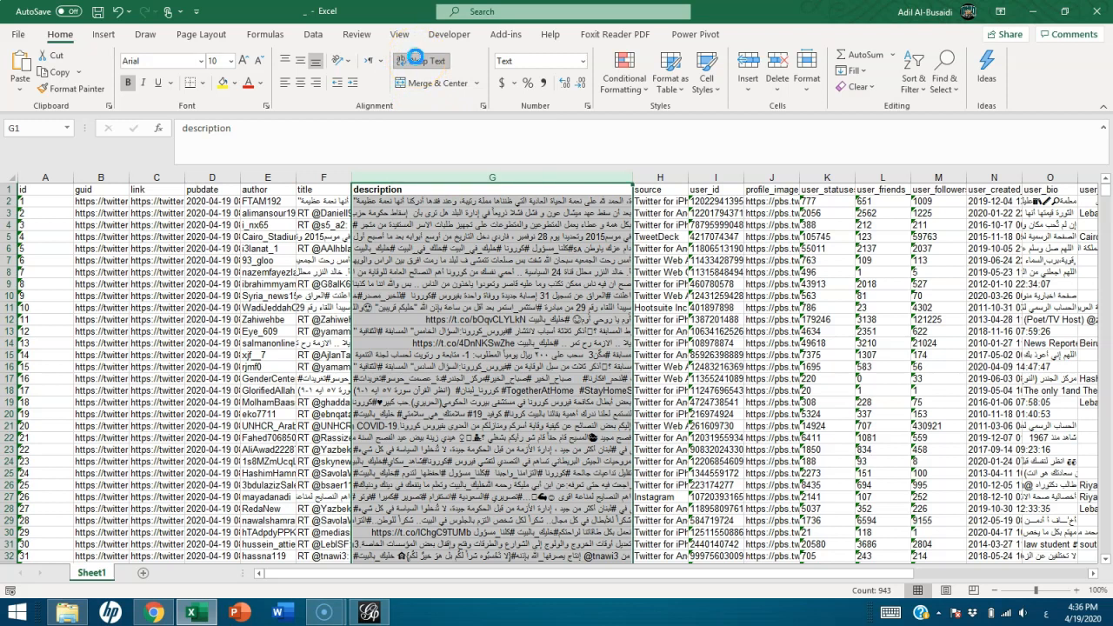
click(417, 58)
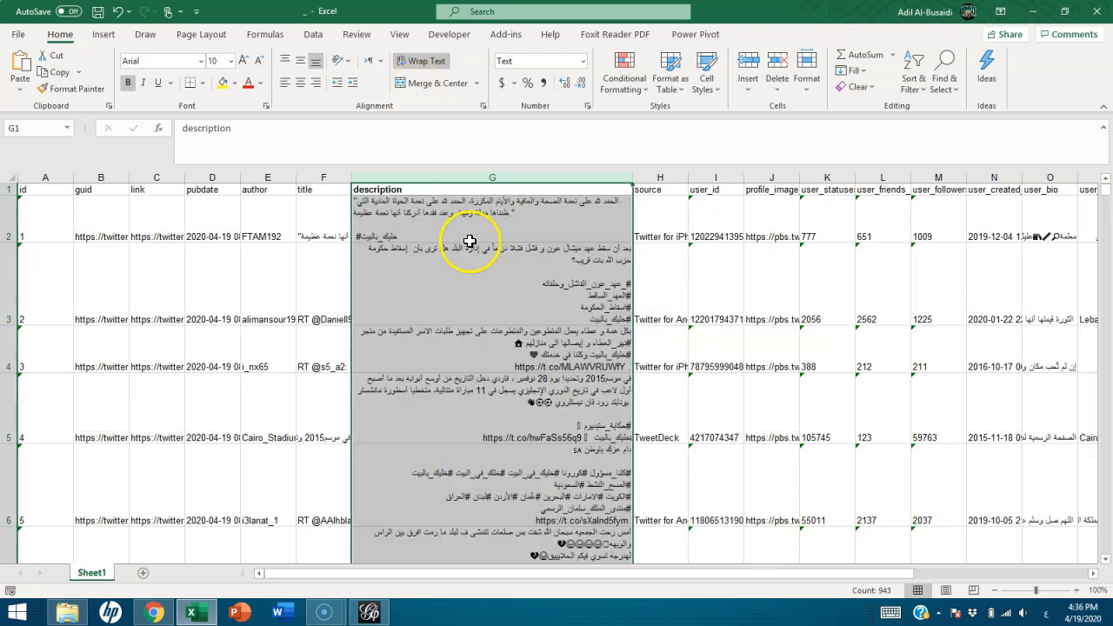
Align the text of the whole description column to the right
click(287, 82)
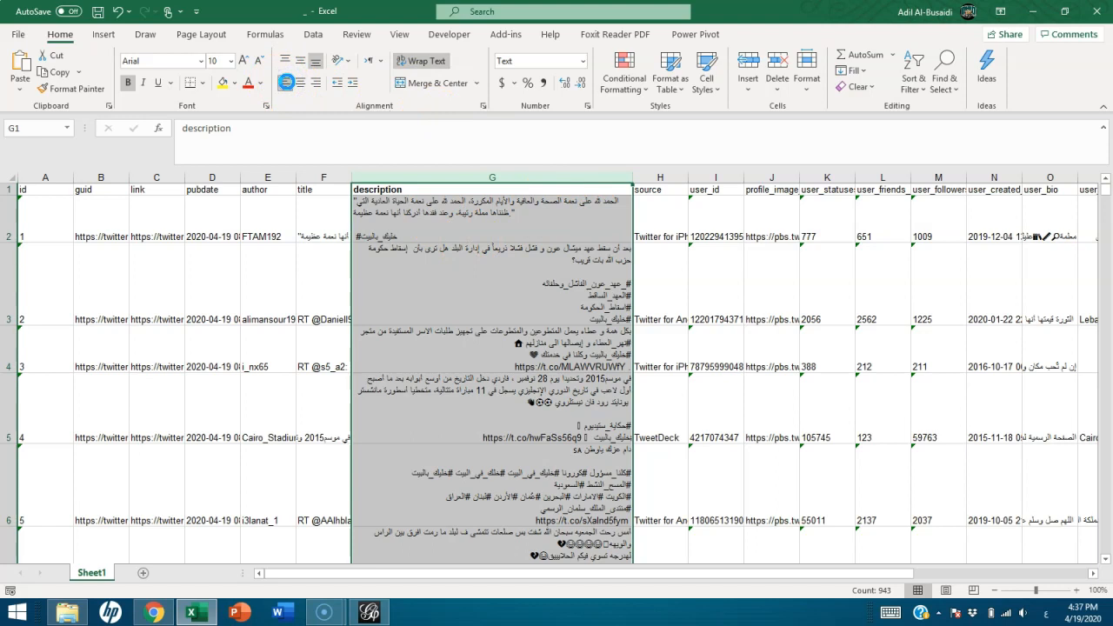
click(287, 82)
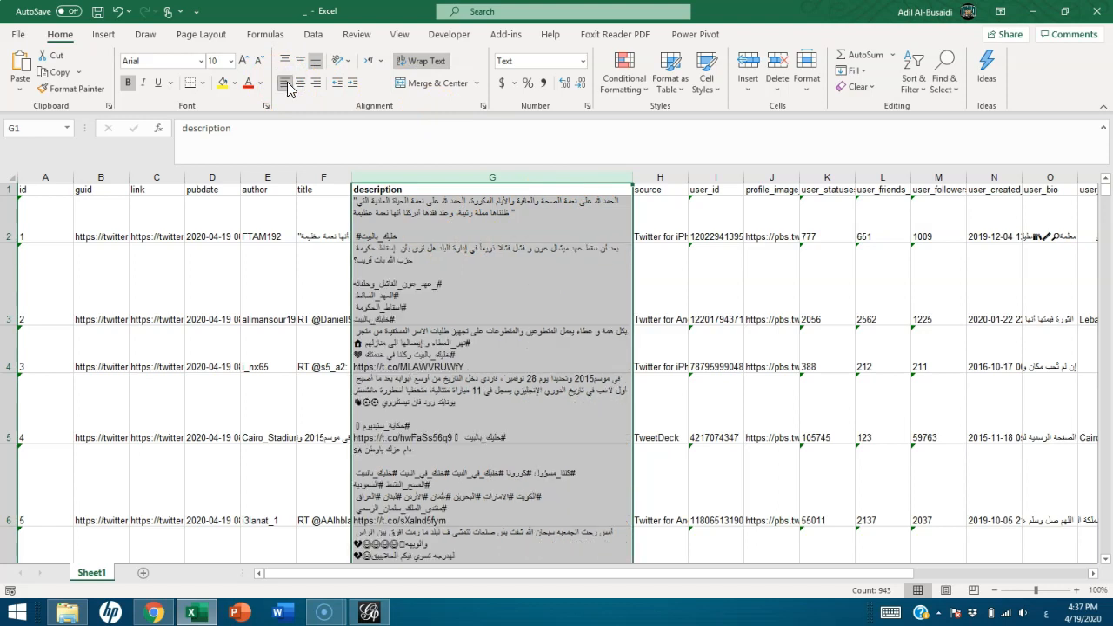
click(315, 80)
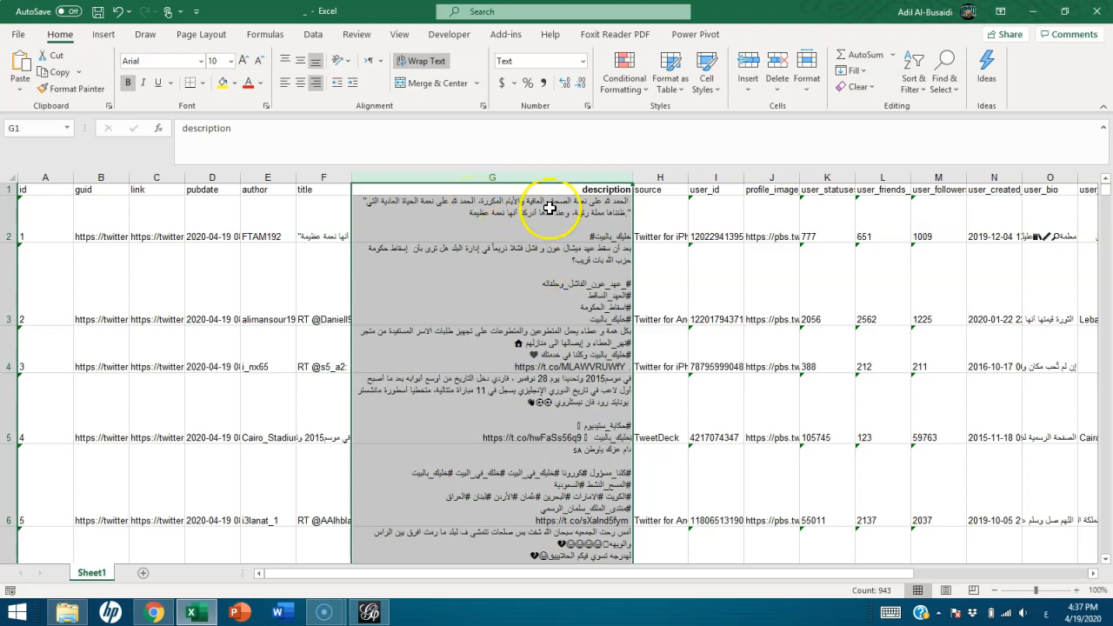
Examine the row 1 headings from description to user_location to see which fields the export contains
click(582, 186)
key(Right)
key(Right)
key(Right)
key(Right)
key(Right)
key(Right)
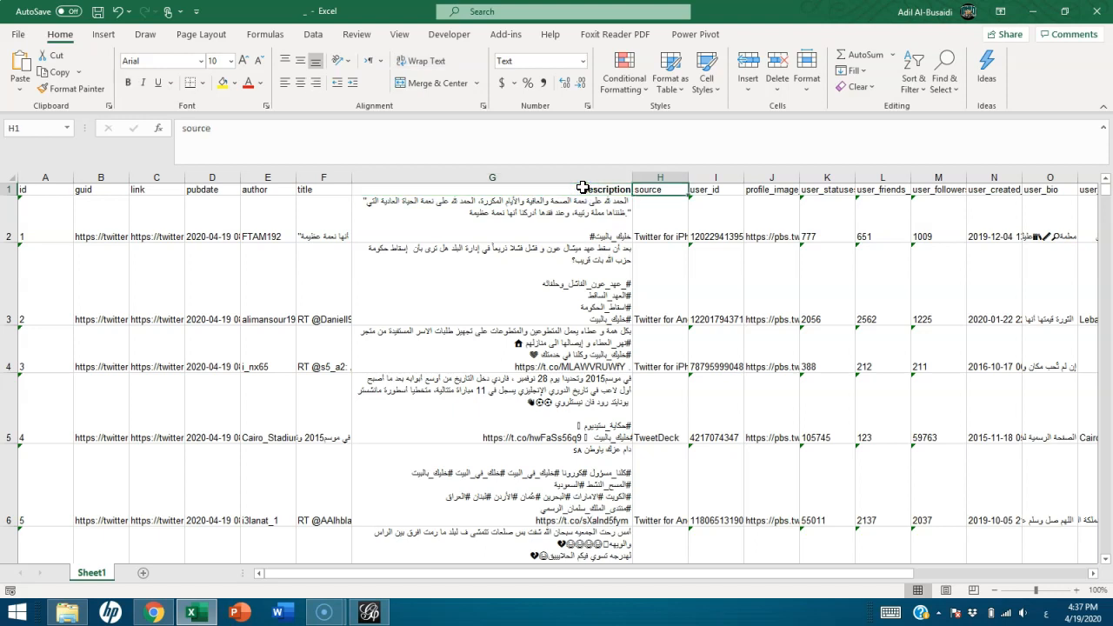
key(Right)
key(Right)
key(Right)
key(Right)
key(Right)
key(Right)
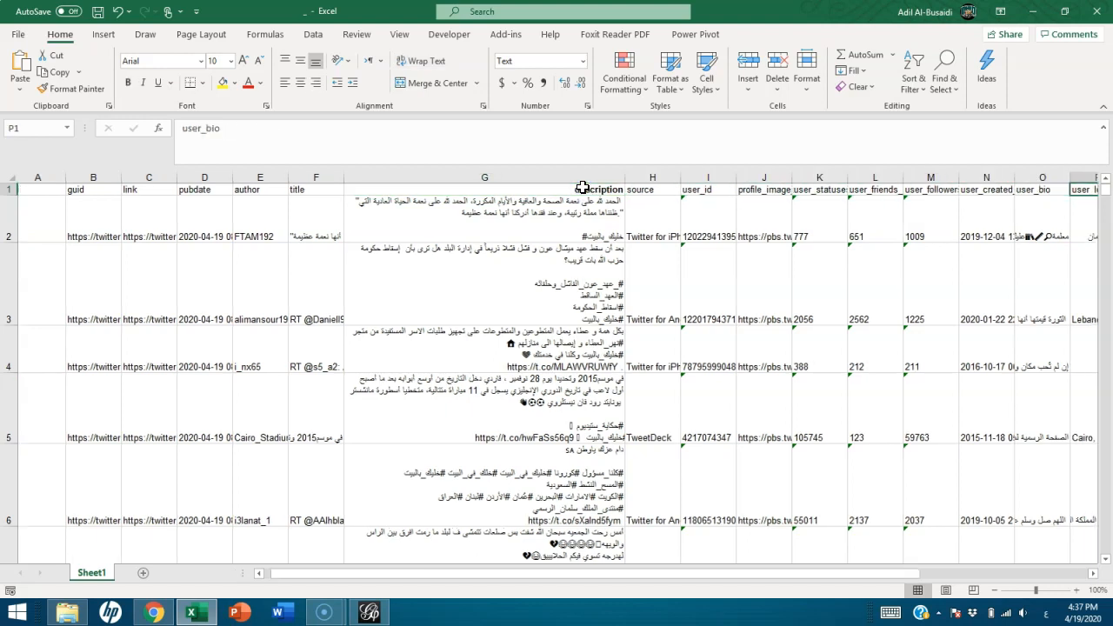
key(Left)
key(Left)
key(Left)
key(Left)
key(Left)
key(Left)
key(Left)
key(Left)
key(Left)
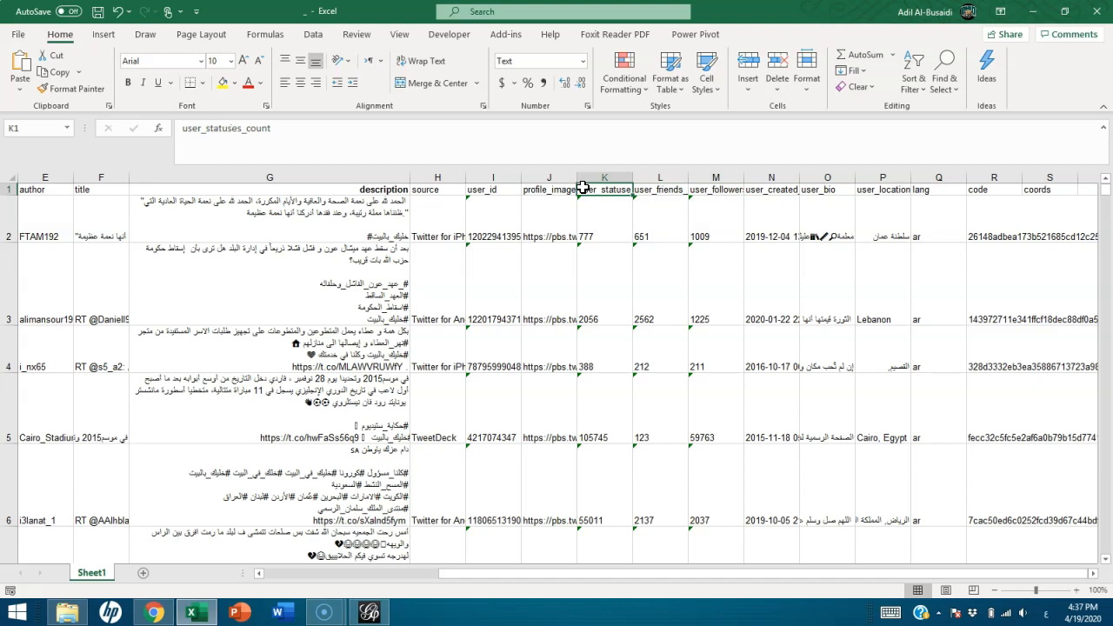
Examine the user_statuses_count, user_friends_count and user followers columns for the first records
key(Right)
key(Down)
key(Up)
key(Right)
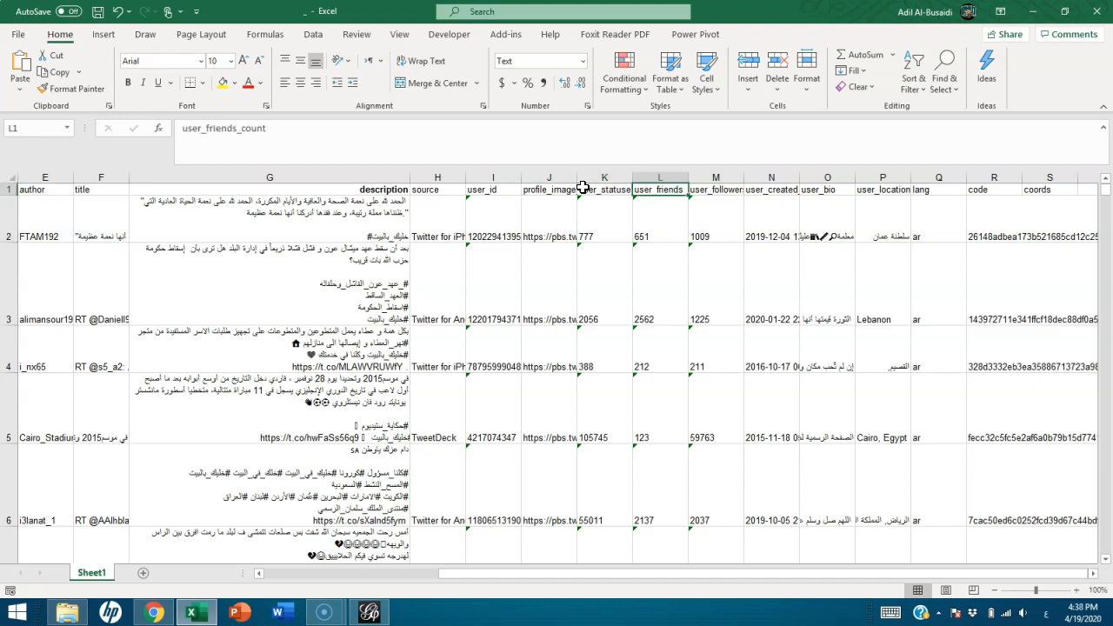
key(Down)
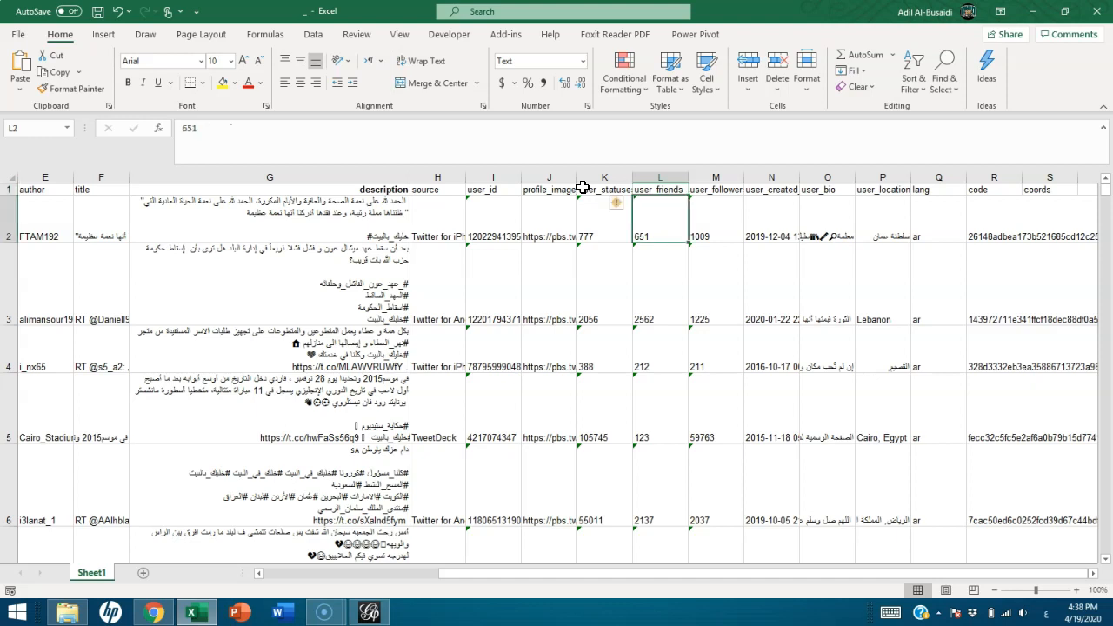
key(Left)
key(Left)
key(Left)
key(Left)
key(Left)
key(Left)
key(Left)
key(Right)
key(Right)
key(Right)
key(Right)
key(Right)
key(Right)
key(Up)
key(Right)
key(Right)
key(Down)
key(Down)
key(Up)
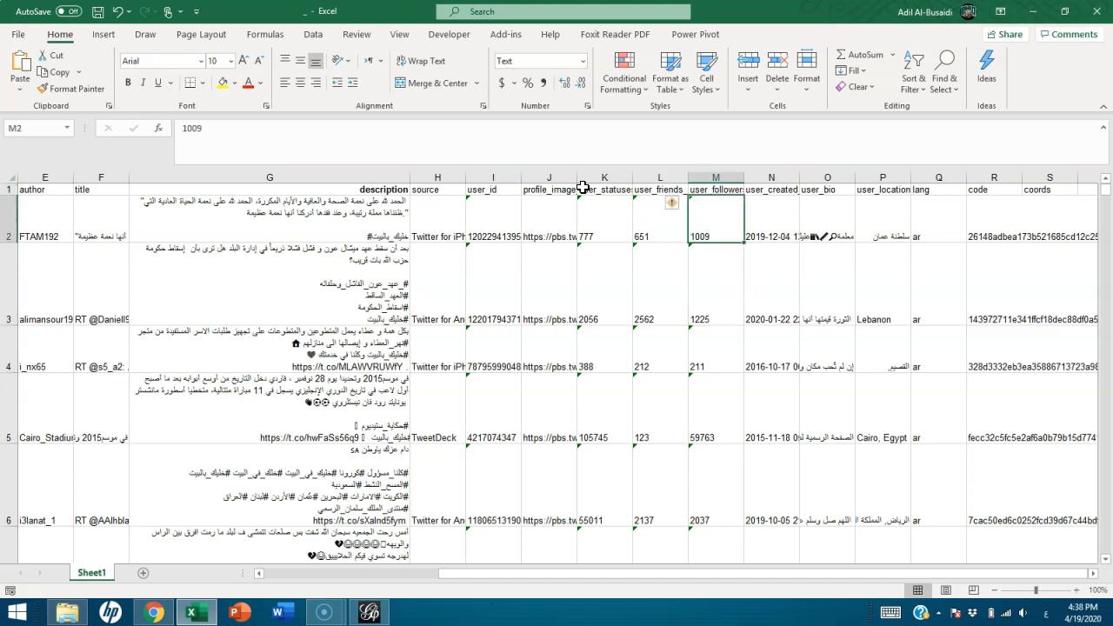
Examine the account creation dates in the user_created_at column at 145% zoom
ctrl+scroll(581, 187, up, 3)
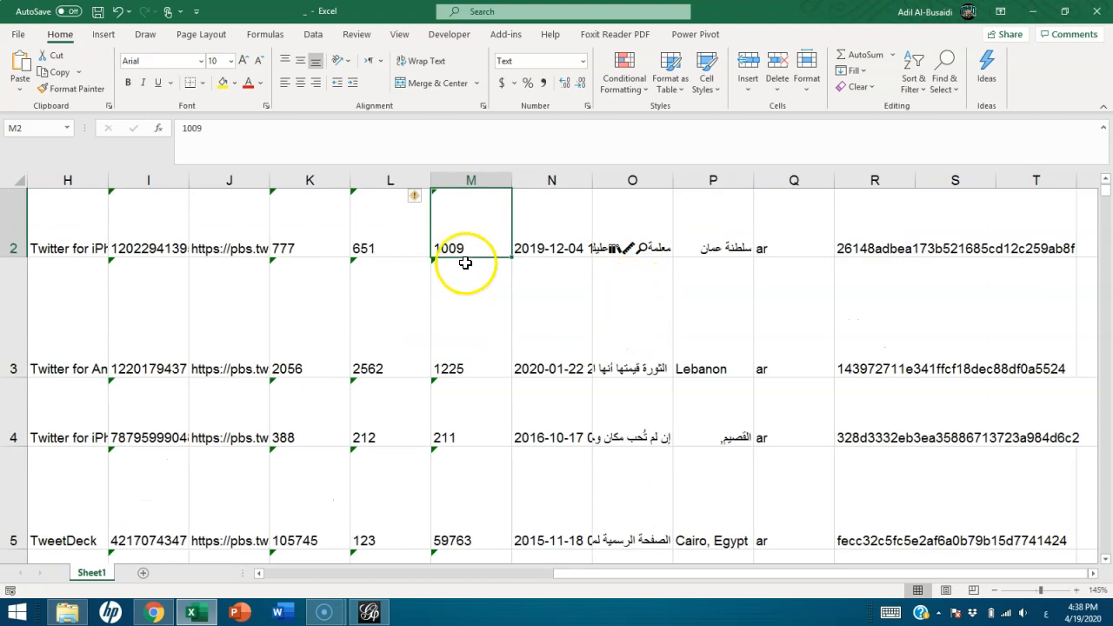
scroll(465, 262, up, 1)
click(548, 198)
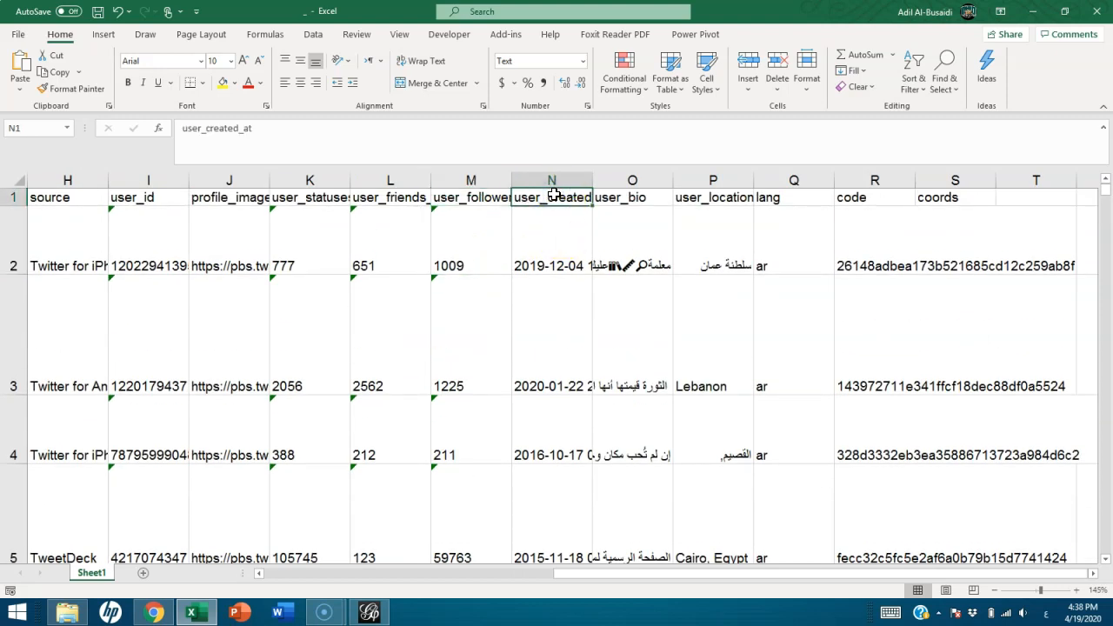
key(Down)
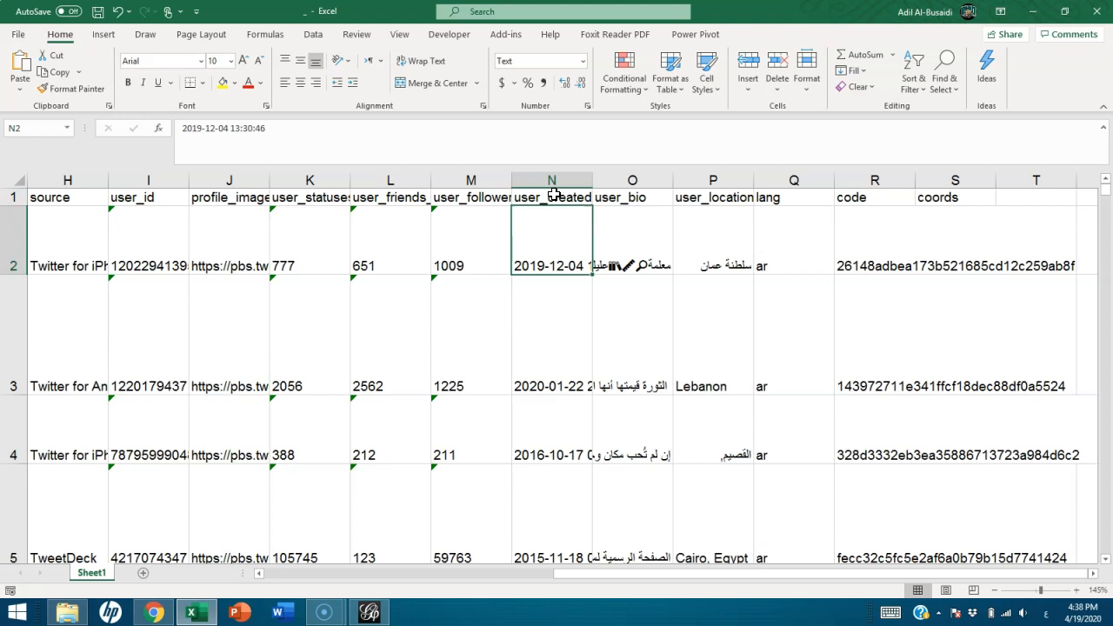
key(Down)
key(Up)
key(Up)
key(Down)
Examine the user_bio and user_location entries of the first few records
key(Up)
key(Right)
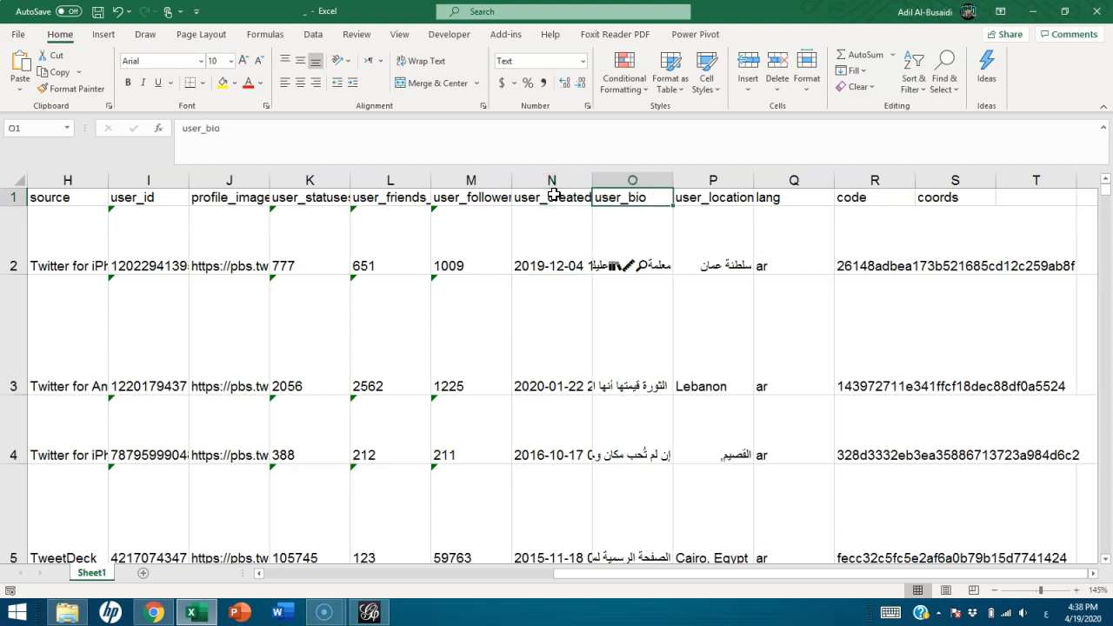
key(Down)
key(Up)
key(Right)
key(Down)
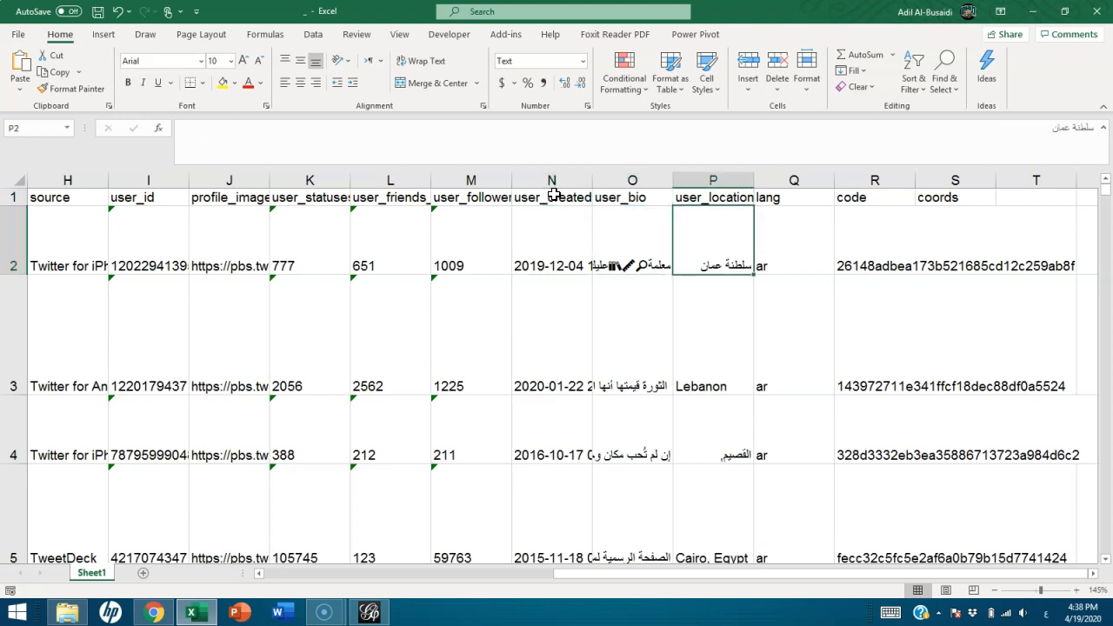
key(Down)
key(Down)
scroll(553, 194, down, 1)
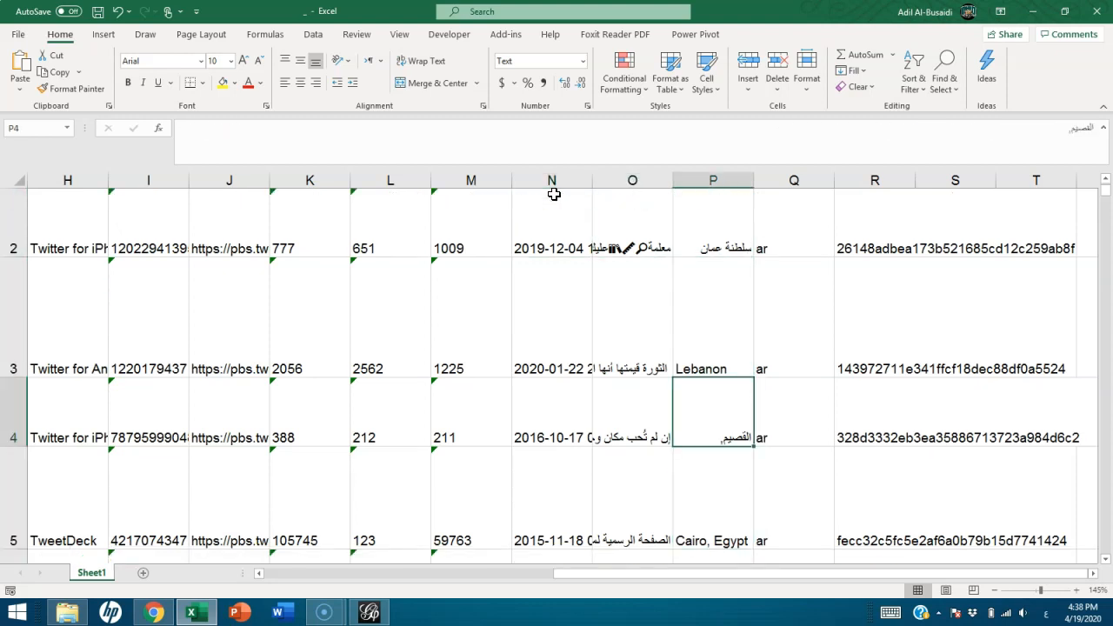
key(Up)
key(Up)
key(Up)
Examine the lang, code and coords columns and return to the id heading in A1
key(Right)
key(Down)
key(Down)
key(Up)
key(Up)
key(Right)
key(Right)
key(Right)
key(Right)
key(Right)
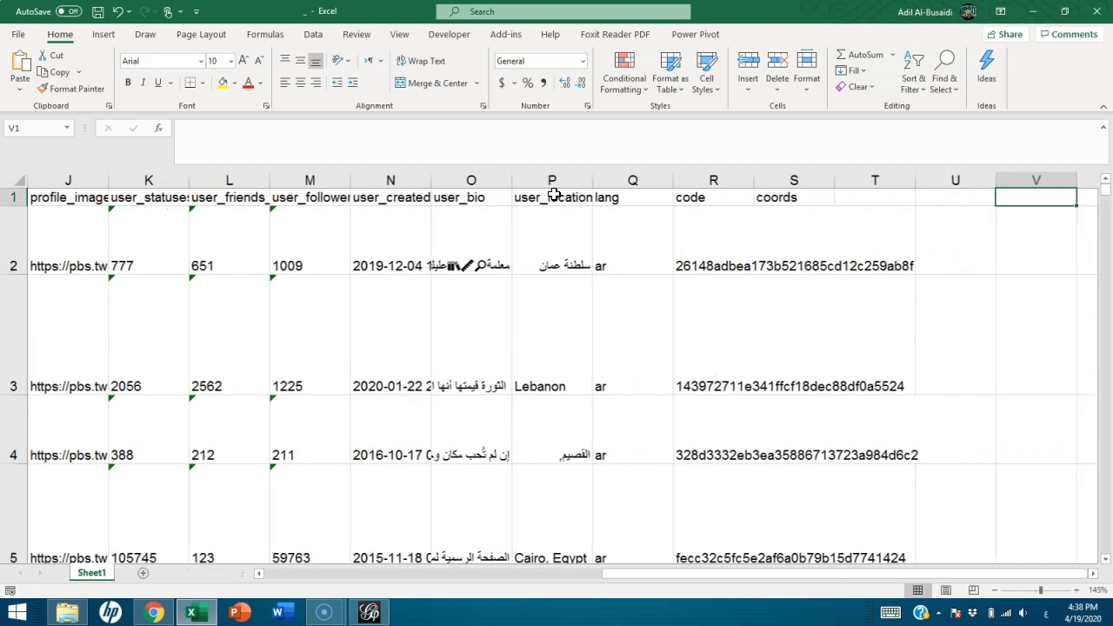
key(Left)
key(Left)
key(Left)
key(Left)
key(Left)
key(Left)
key(Left)
key(Left)
key(Left)
key(Left)
key(Left)
key(Left)
key(Left)
key(Left)
key(Left)
key(Left)
key(Left)
key(Left)
key(Left)
key(Left)
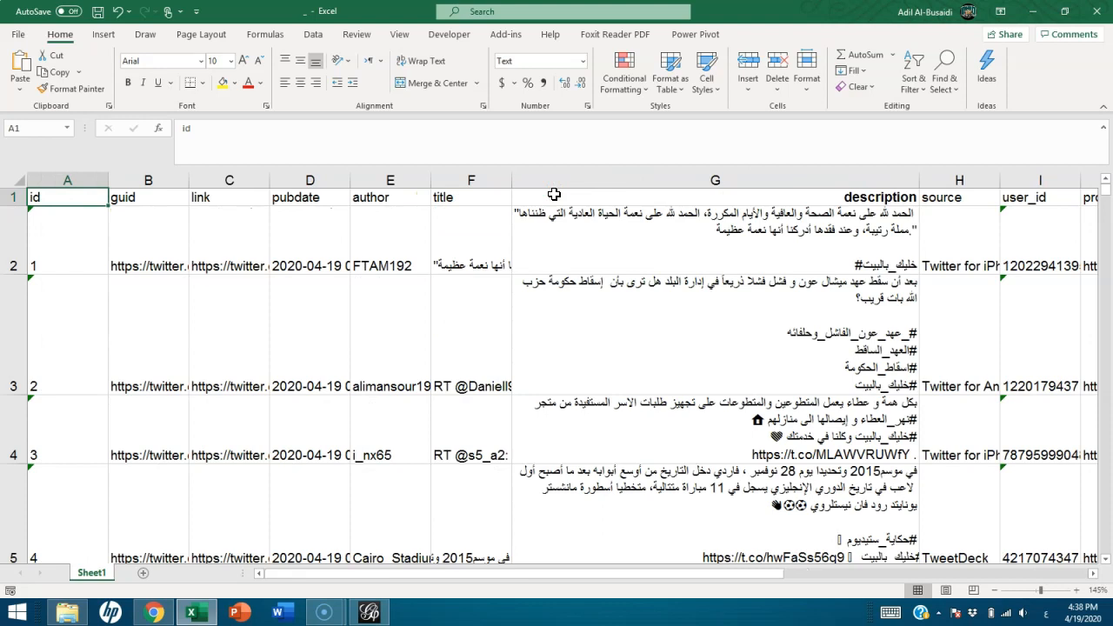
Switch back to Netlytic, start a new dataset, and show the YouTube import form
click(1030, 11)
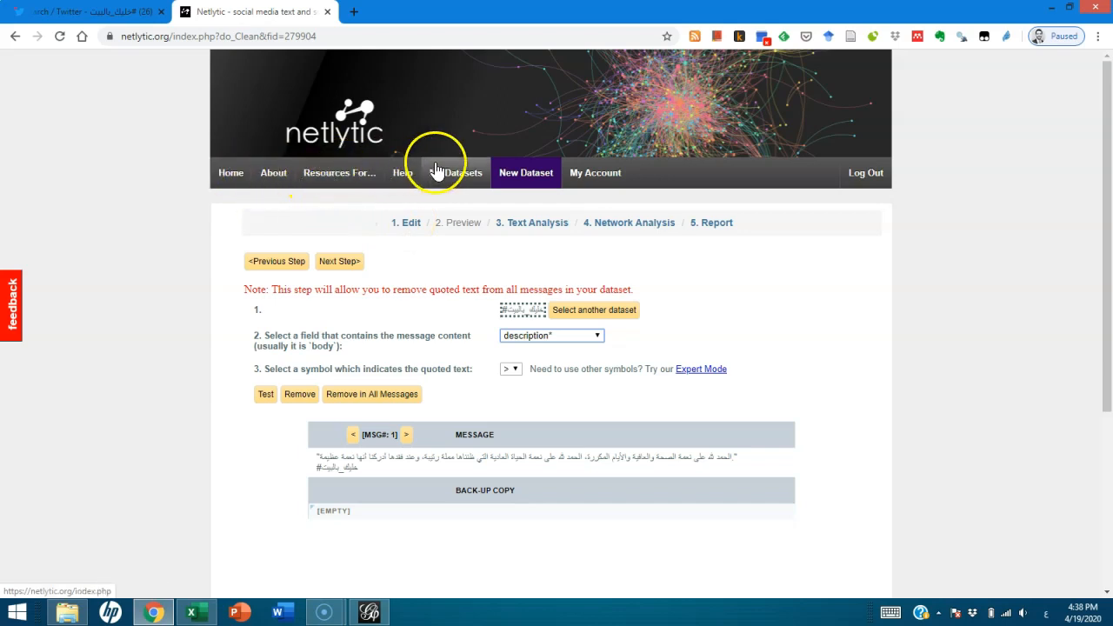
click(530, 173)
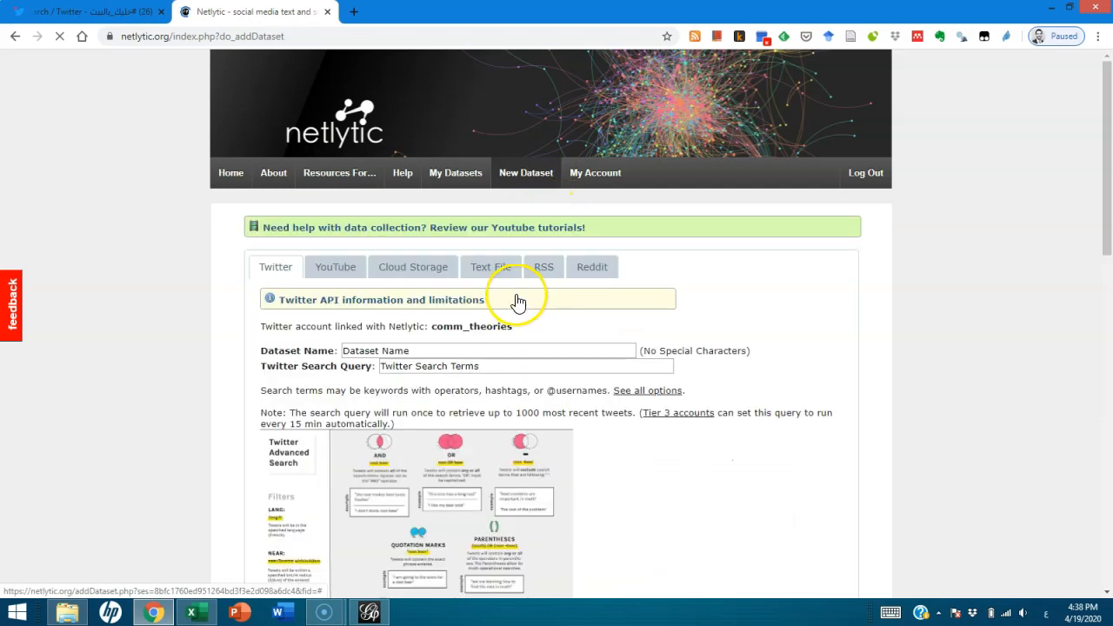
click(337, 267)
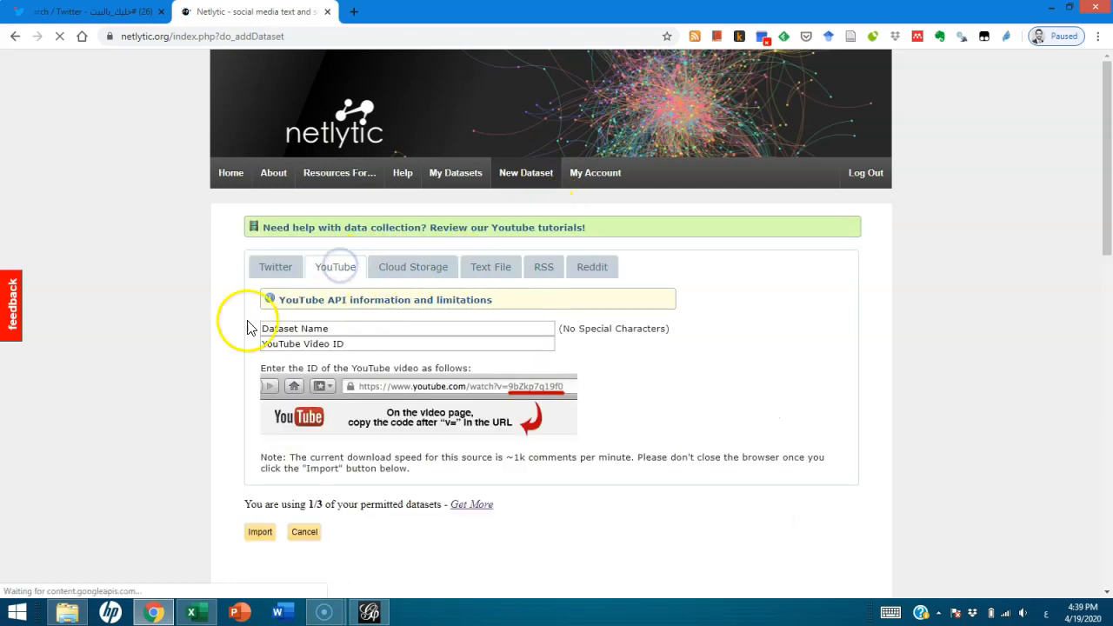